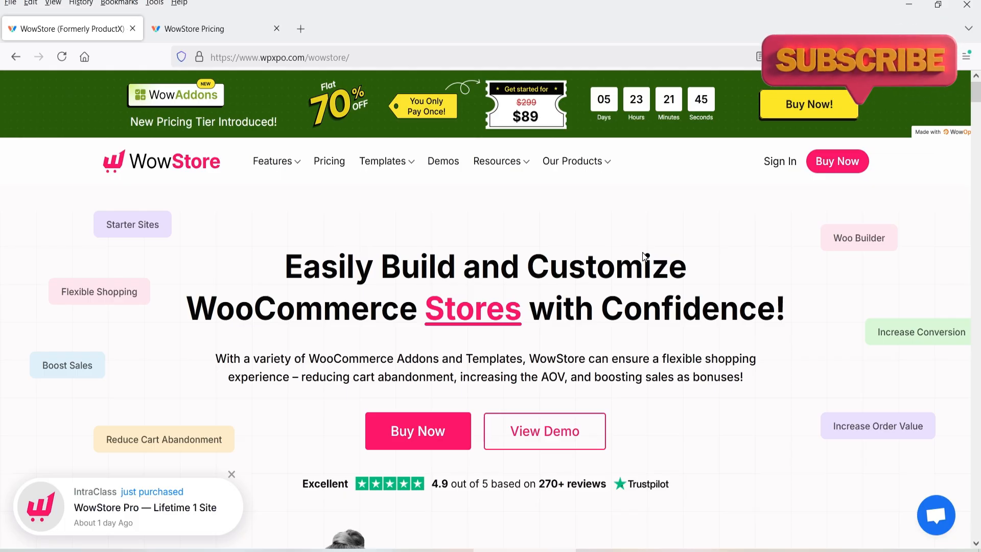
Review the yearly license plans and prices on the WowStore Pricing page.
key("ctrl+Tab")
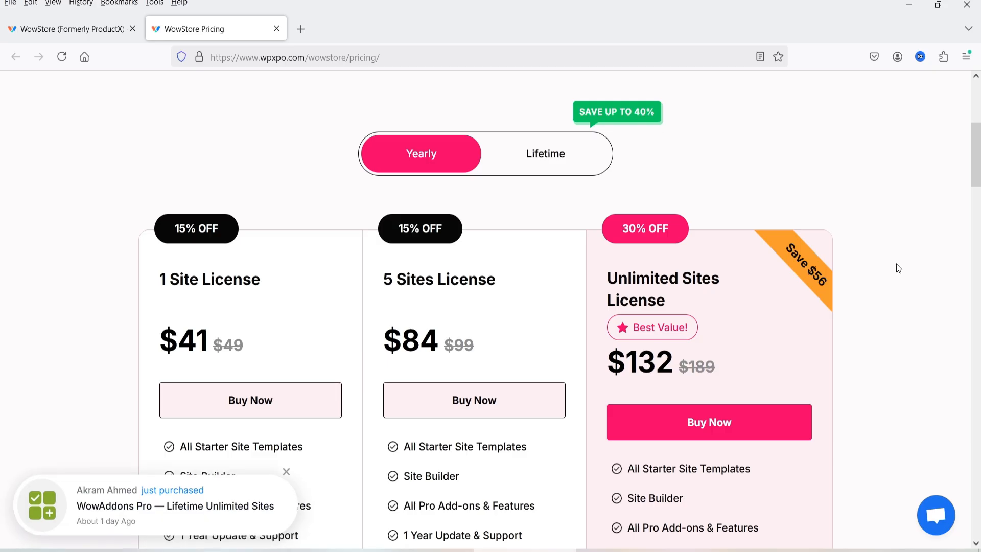
scroll(907, 260, "down", 3)
scroll(915, 258, "up", 3)
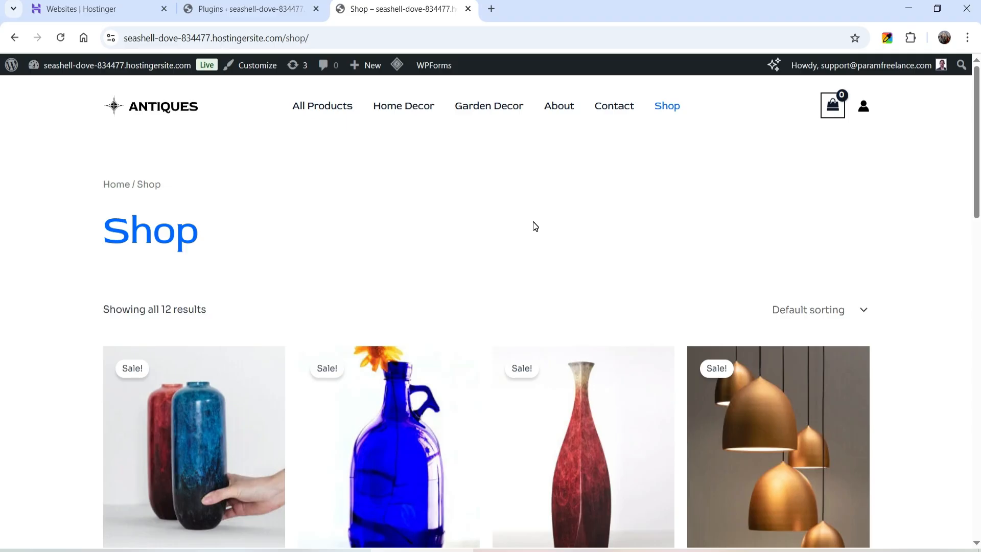
Find the WowStore plugin by searching for "wowstore" in the site's WordPress admin, then install and activate it.
left_click(286, 9)
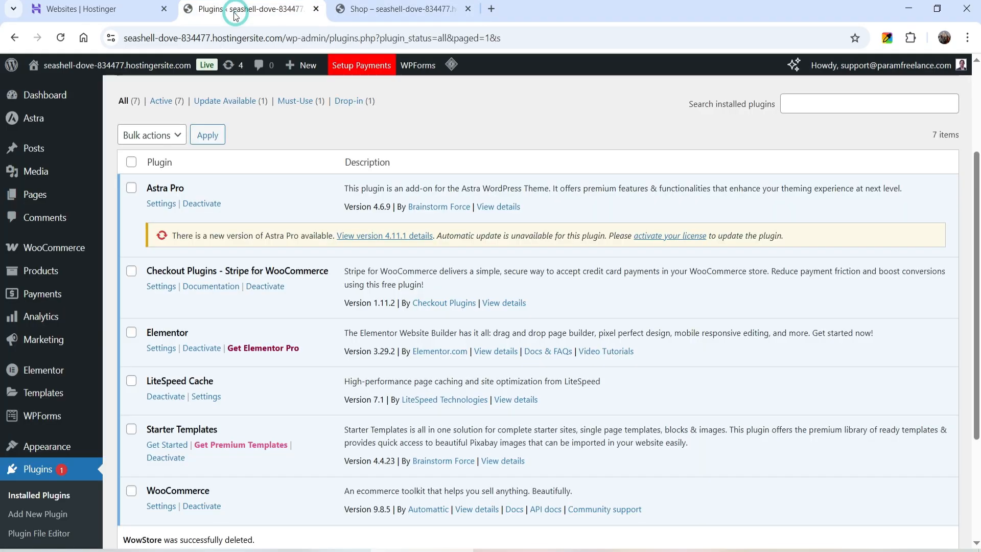
left_click(38, 514)
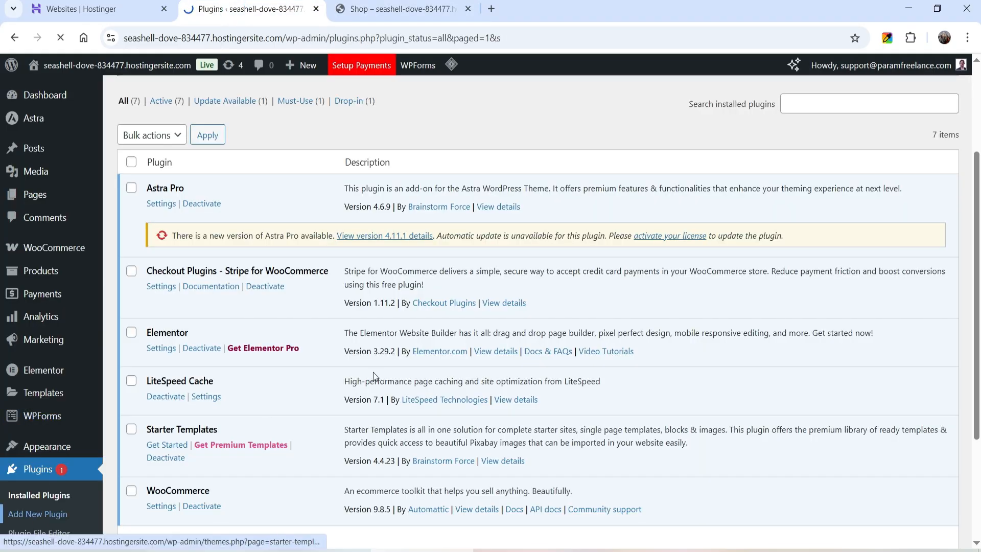
left_click(725, 211)
type("wowstore")
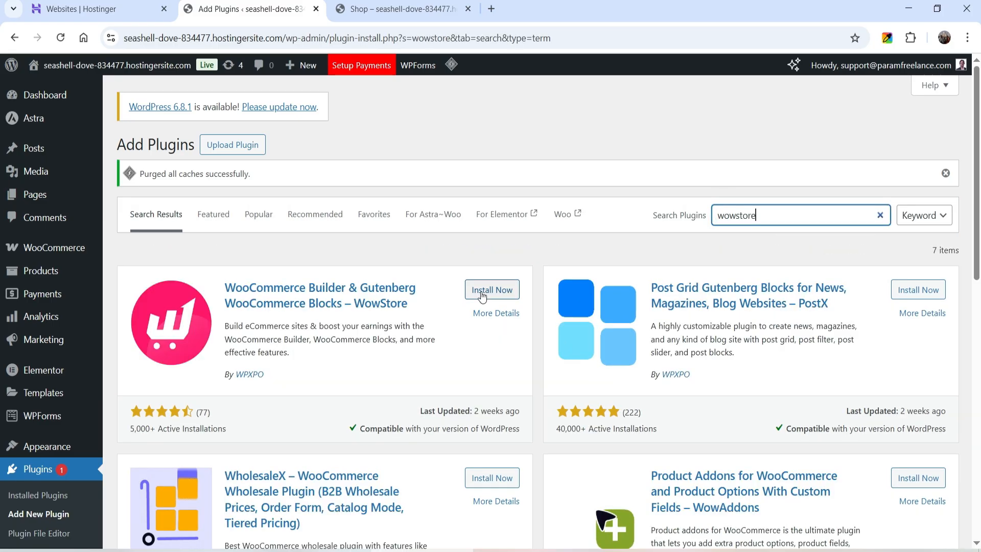
left_click(483, 293)
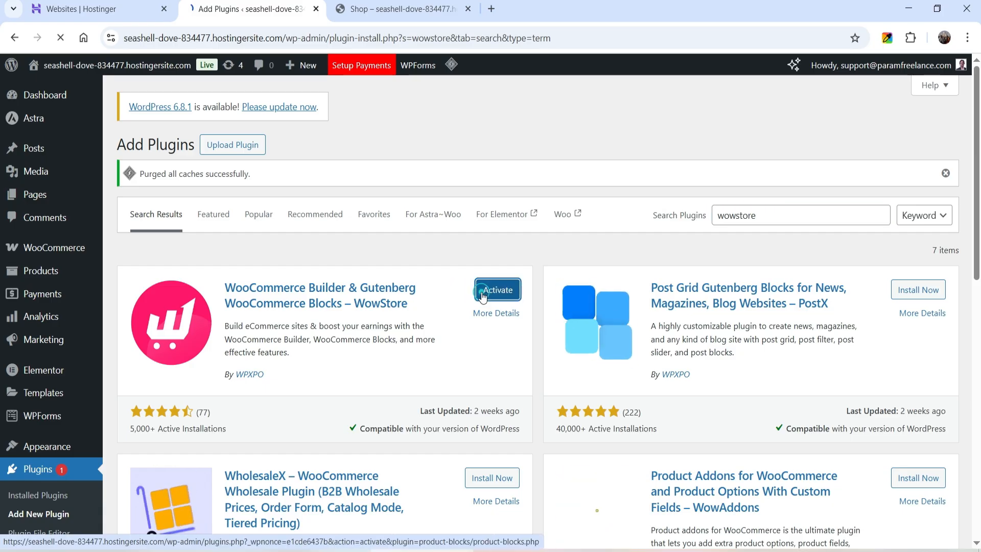
left_click(483, 293)
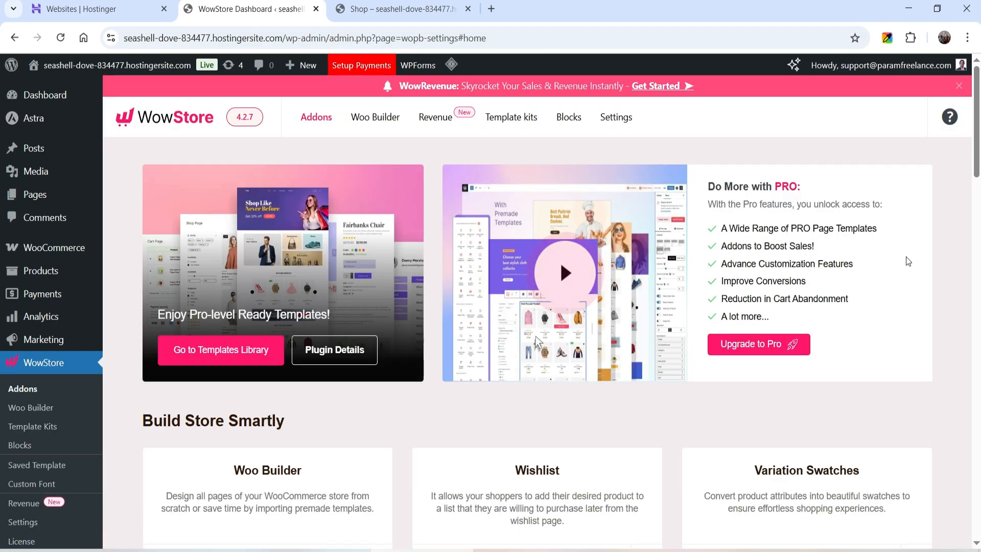
Examine the WowStore addons, from the Build Store Smartly section through Sales Boosters, Checkout & Cart and Exclusive Flexibility.
scroll(62, 399, "down", 3)
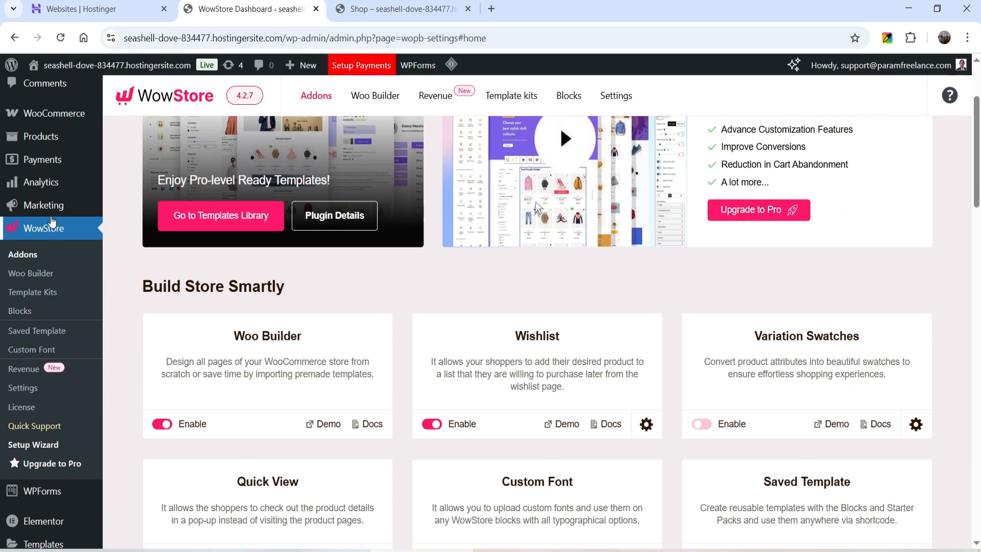
scroll(127, 345, "up", 3)
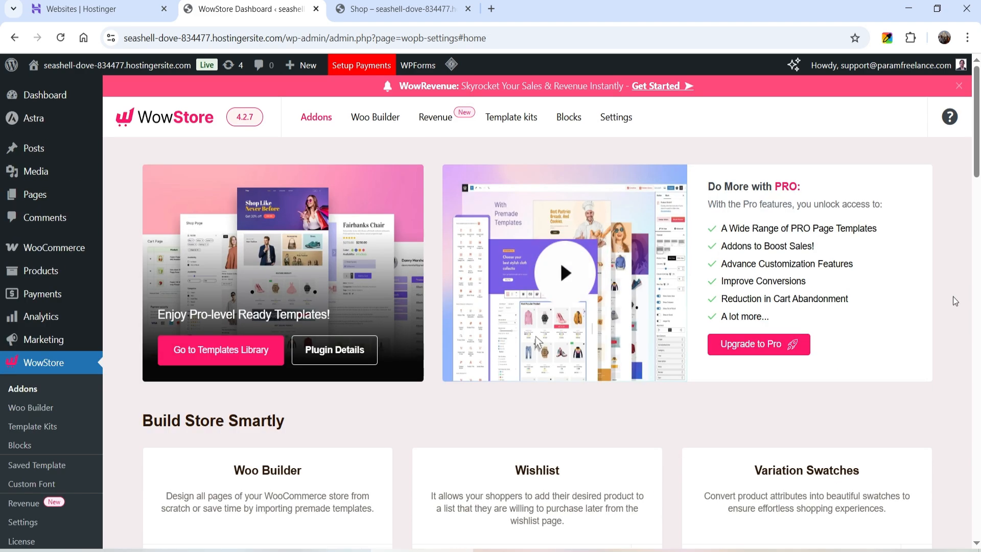
scroll(959, 296, "down", 4)
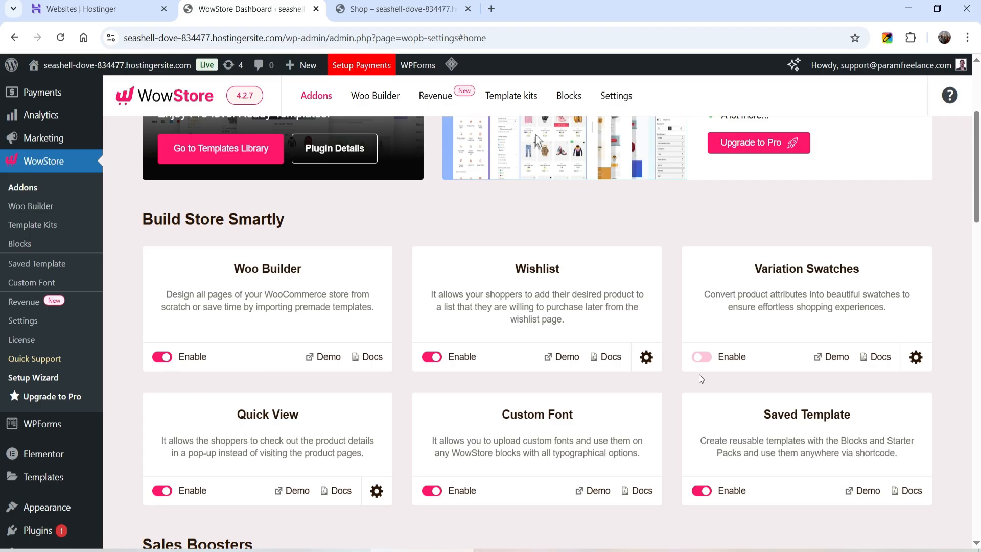
scroll(702, 379, "down", 1)
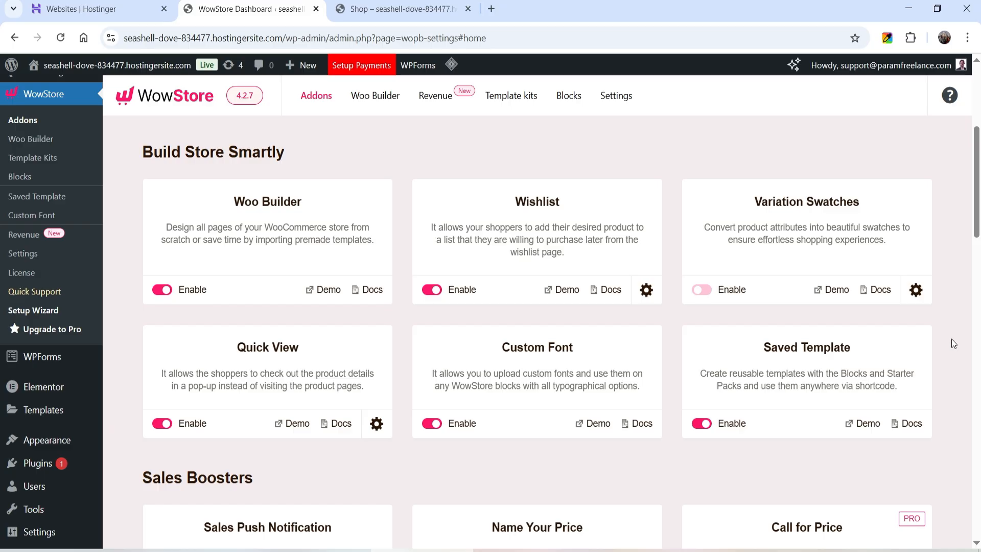
scroll(952, 339, "down", 4)
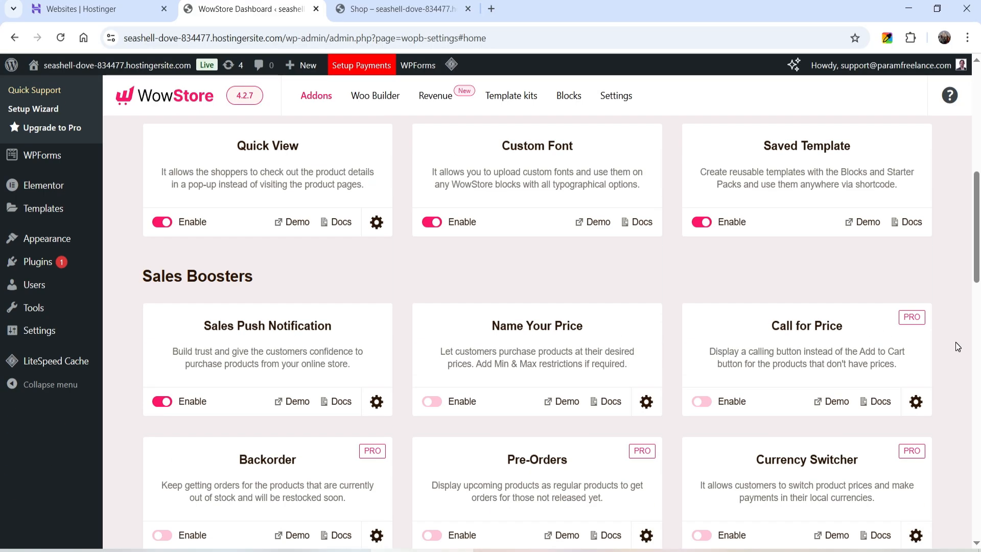
scroll(956, 340, "down", 1)
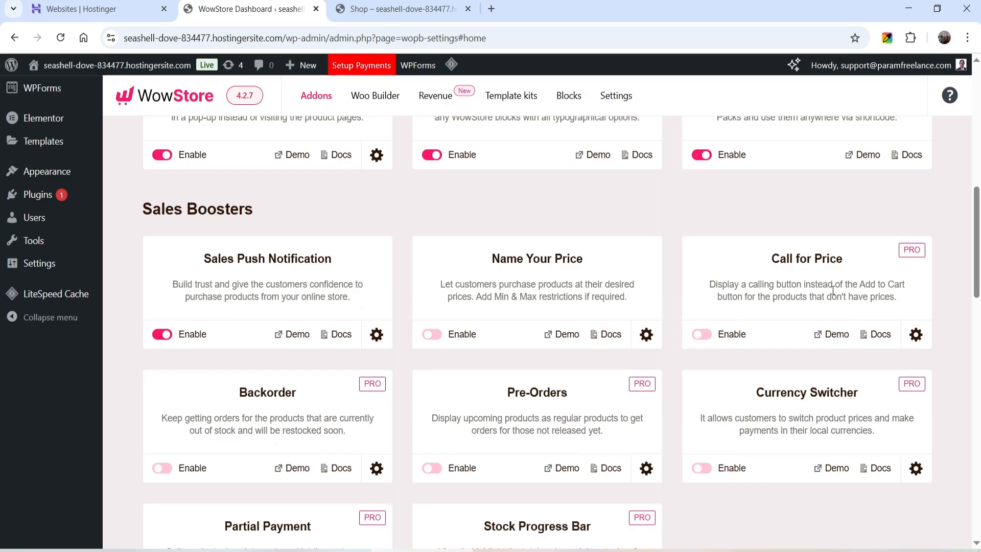
scroll(912, 306, "down", 5)
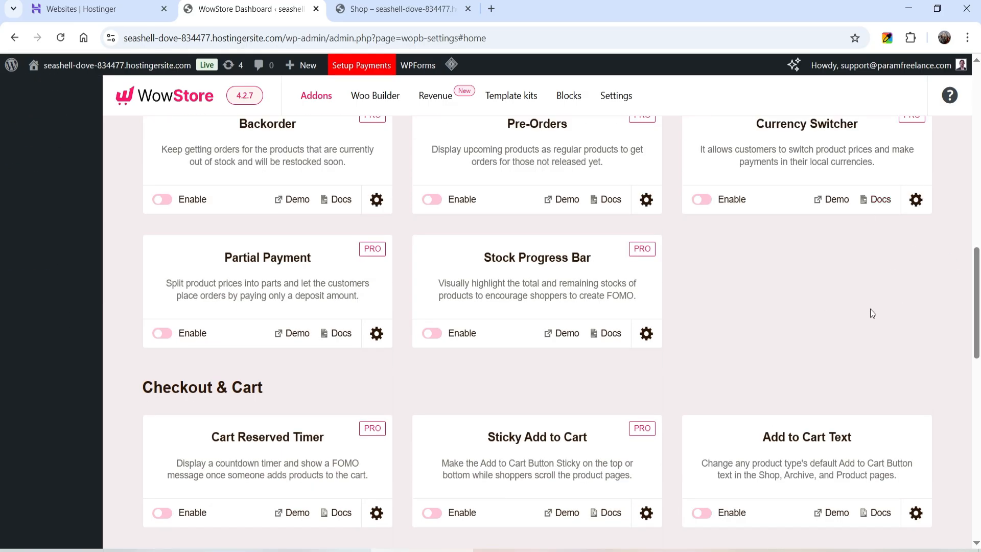
scroll(874, 314, "down", 4)
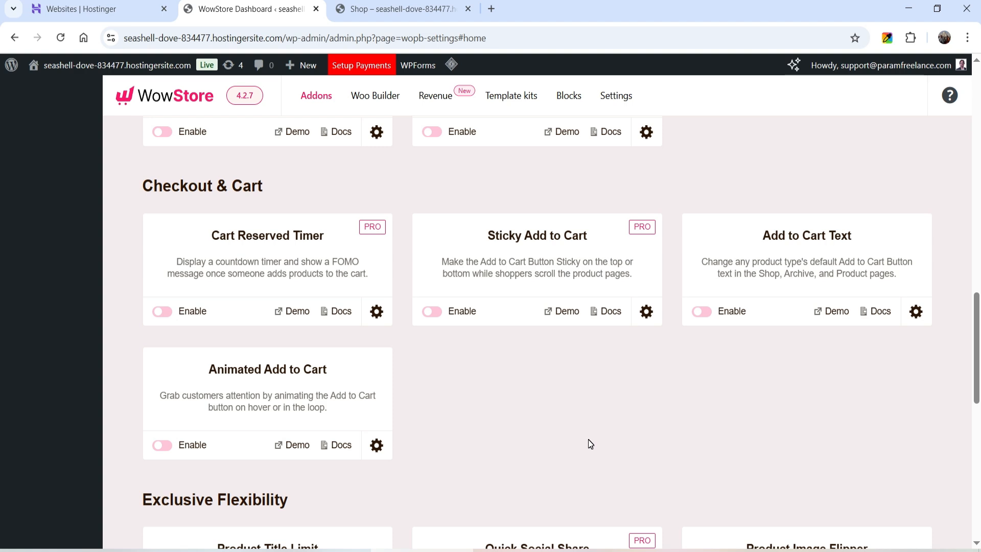
scroll(616, 363, "down", 5)
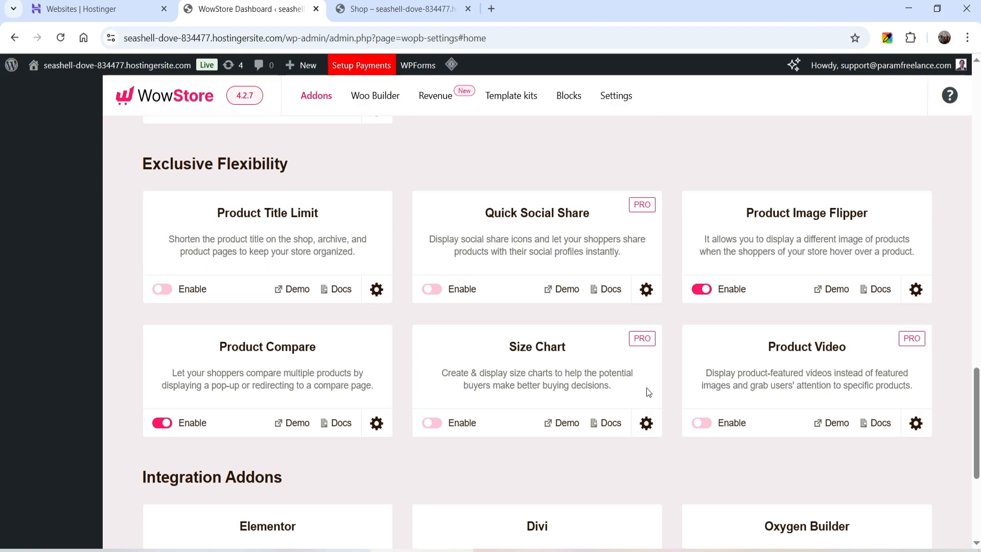
scroll(951, 281, "up", 20)
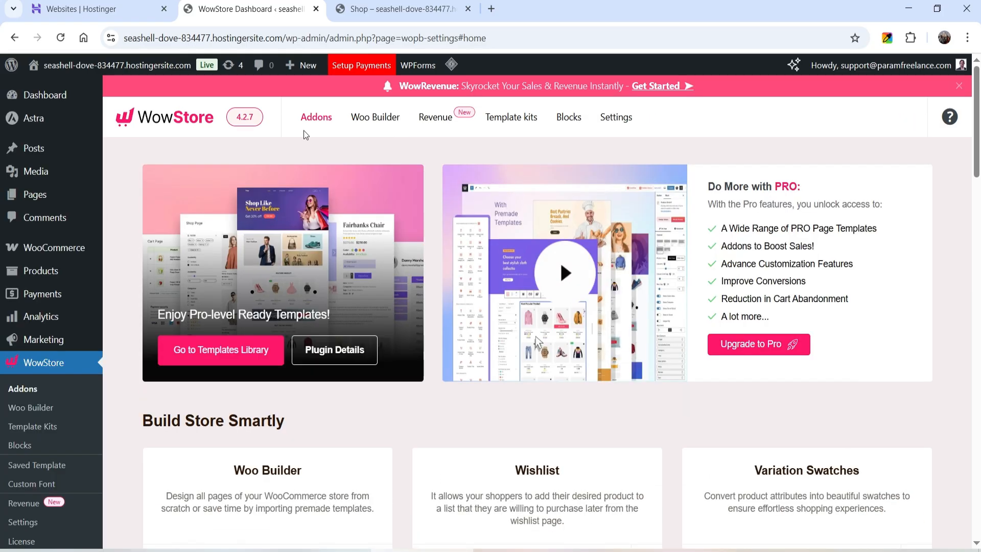
Open the Woo Builder and look through its single product templates.
left_click(374, 121)
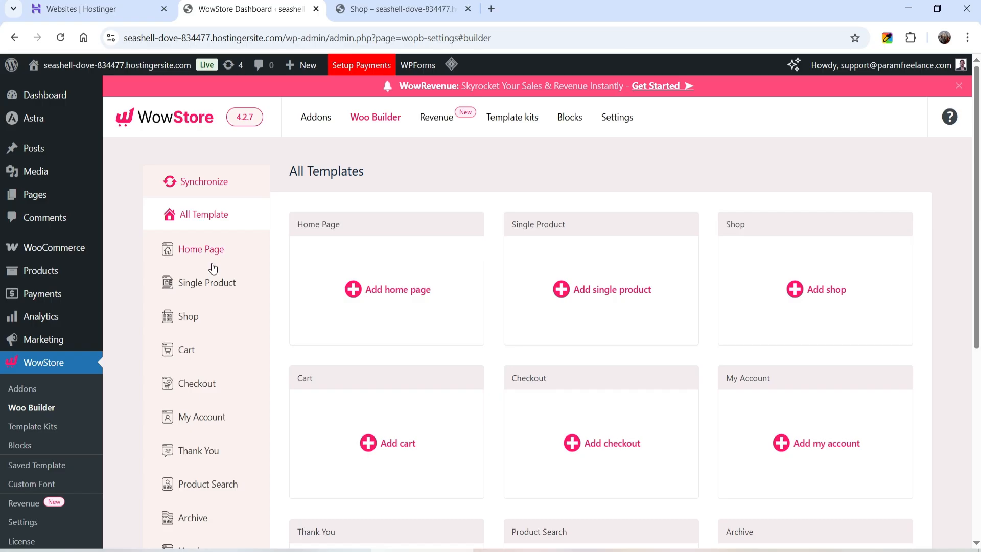
left_click(200, 284)
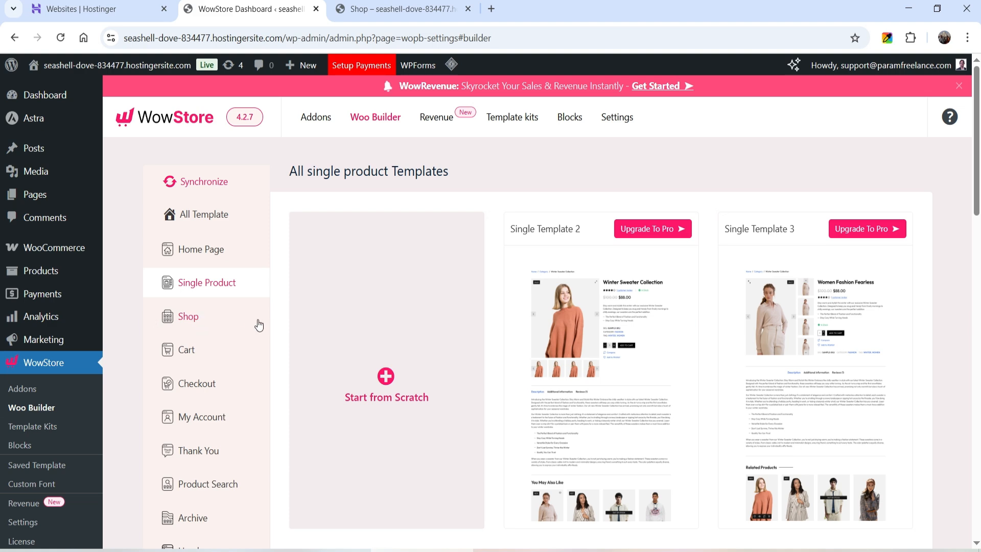
scroll(235, 394, "down", 3)
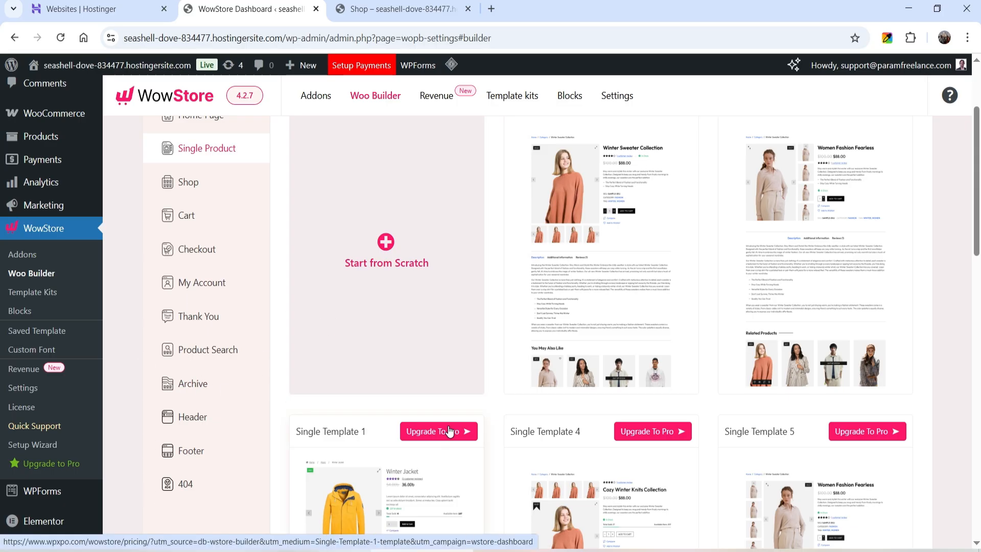
scroll(925, 317, "up", 3)
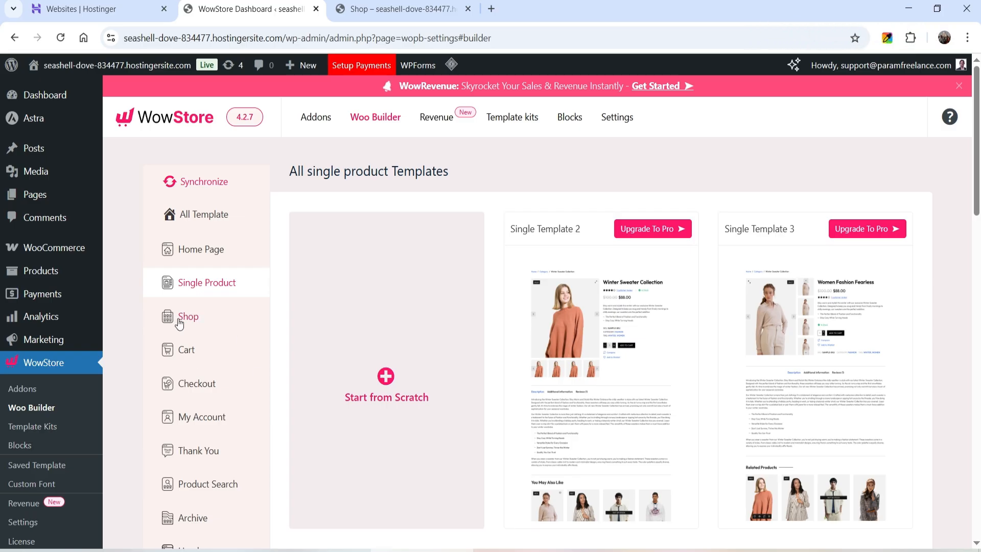
Browse the Woo Builder's shop templates and start a new shop template from scratch.
left_click(211, 317)
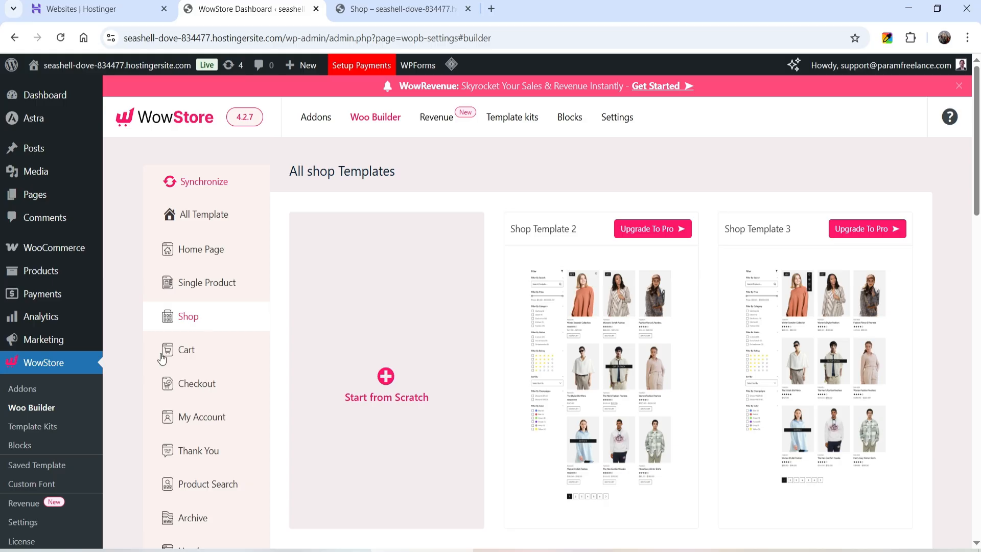
scroll(852, 312, "down", 1)
scroll(852, 312, "down", 3)
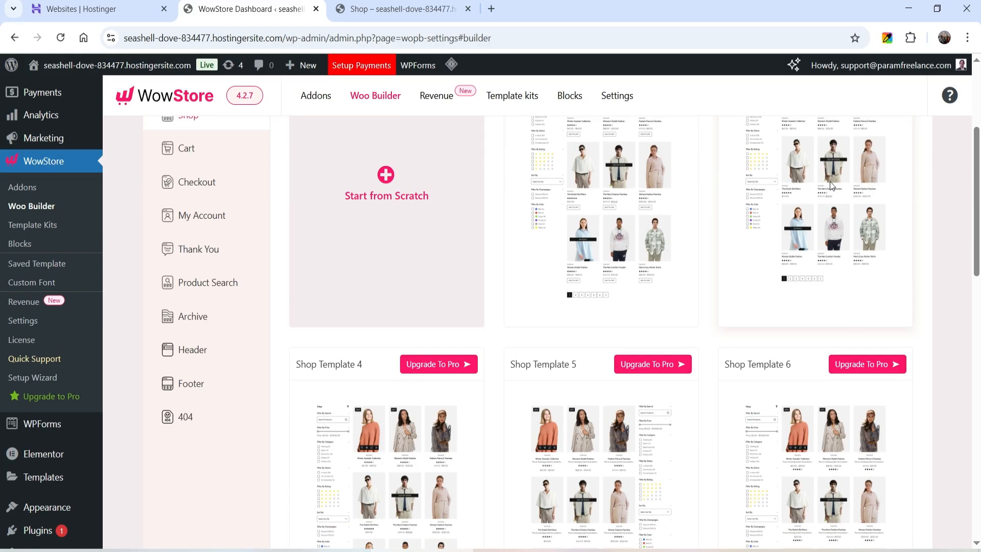
scroll(831, 230, "down", 4)
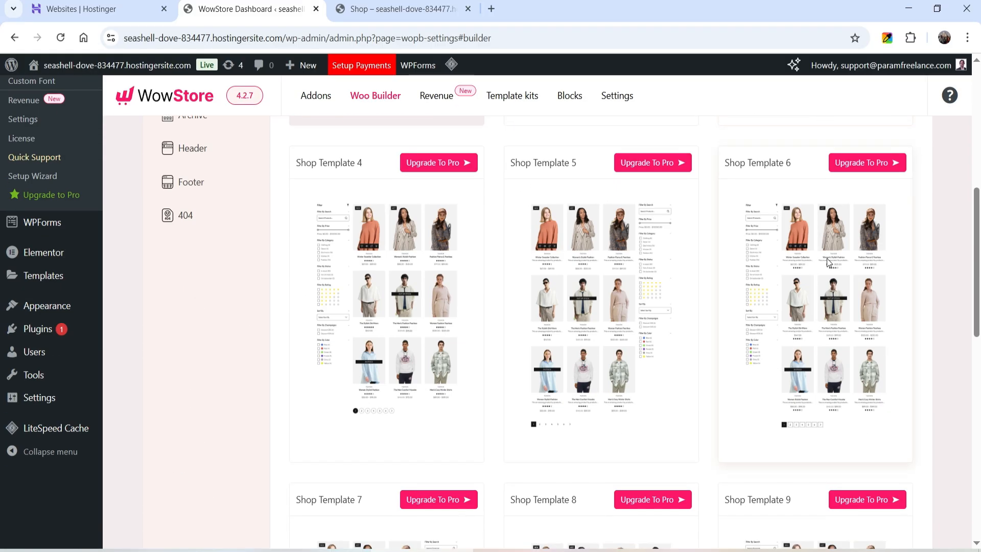
scroll(835, 247, "down", 5)
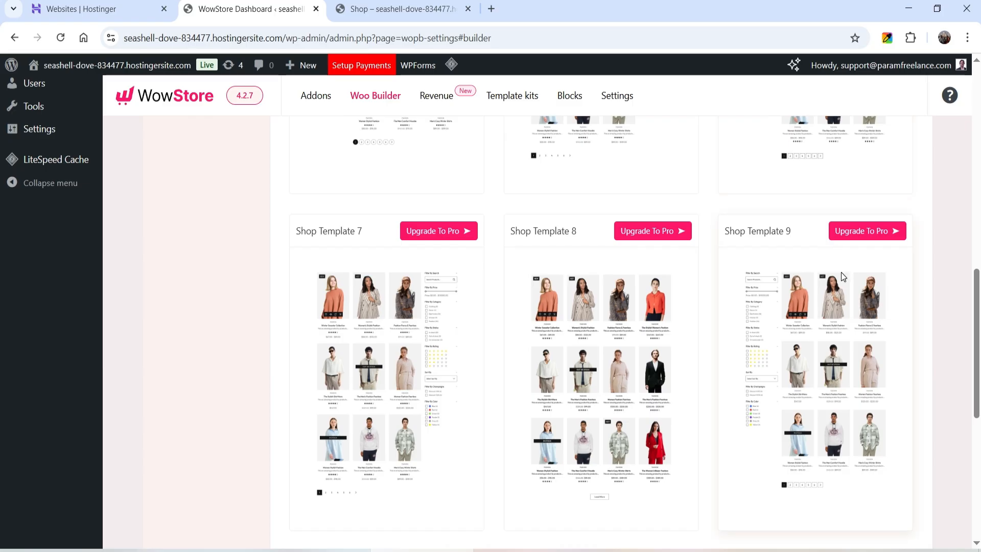
scroll(705, 333, "up", 13)
scroll(601, 245, "down", 1)
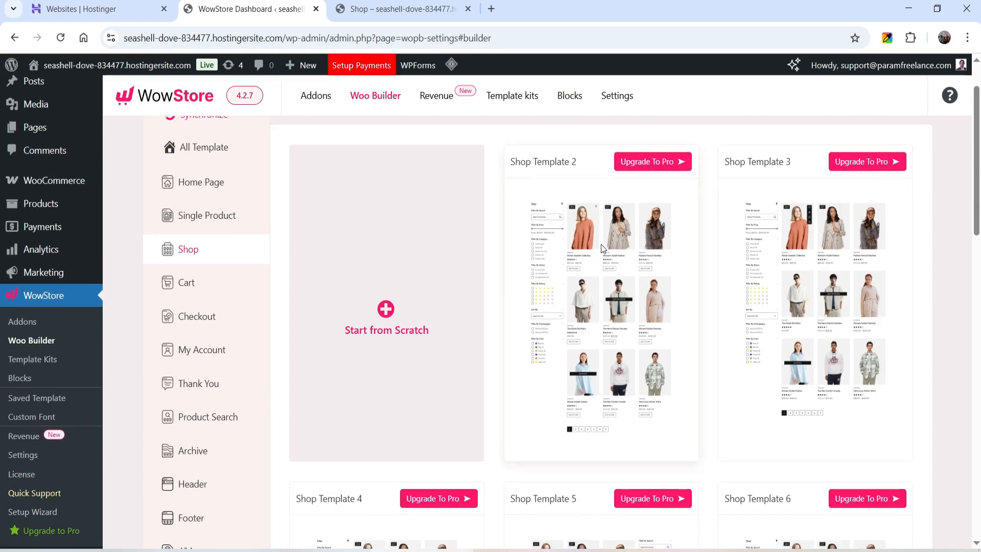
left_click(387, 311)
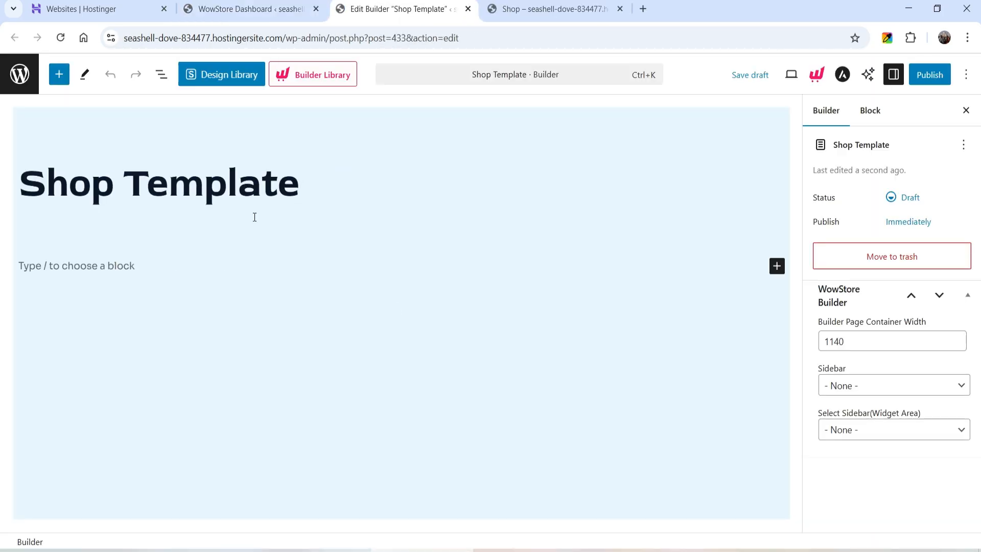
Insert the WowStore Product Filtering block below the Shop Template title and look over its filter sections.
left_click(776, 303)
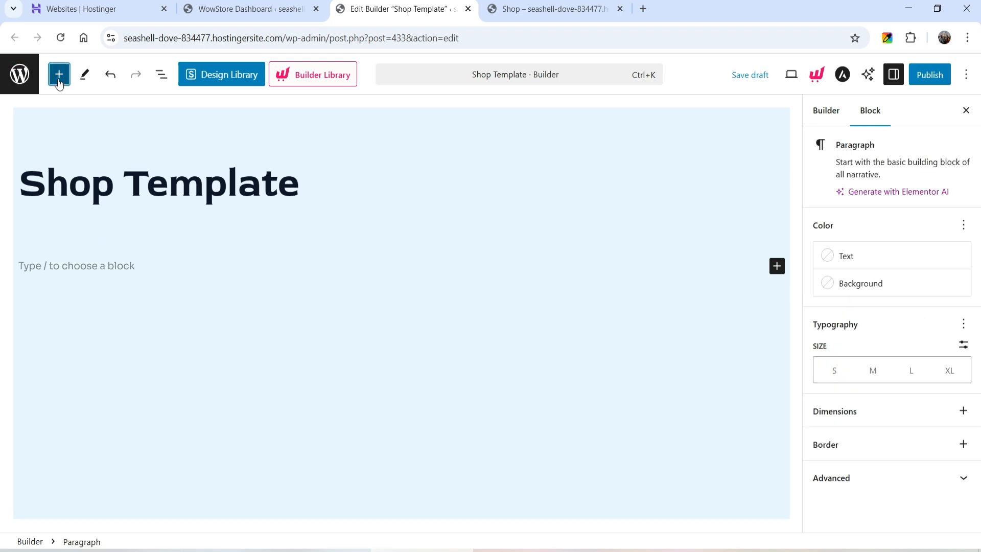
left_click(59, 74)
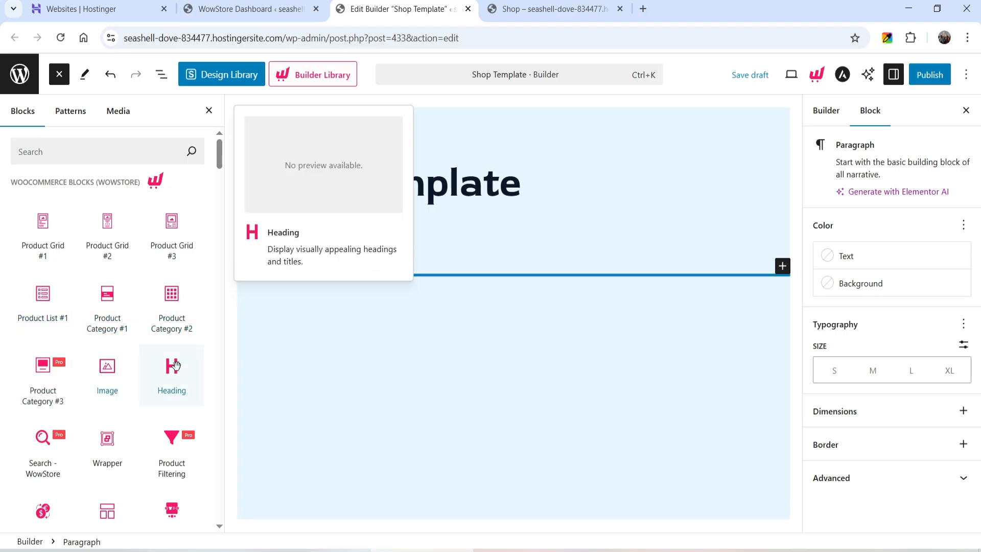
scroll(72, 307, "down", 10)
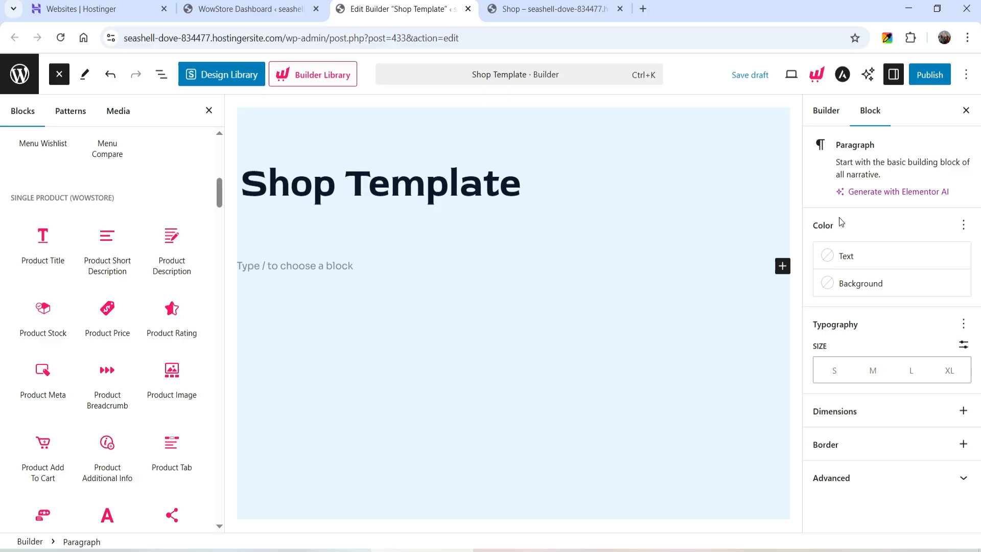
scroll(165, 298, "up", 10)
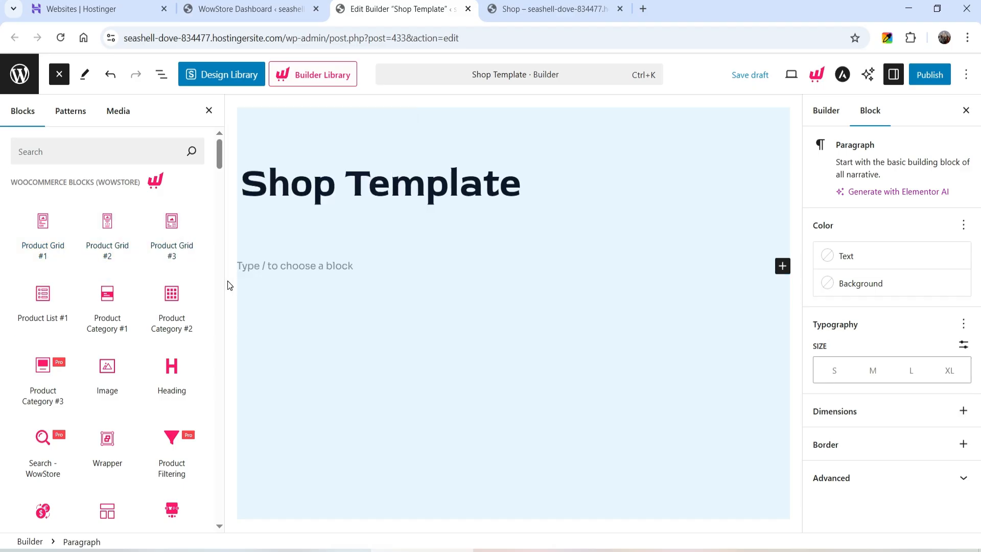
scroll(178, 314, "down", 3)
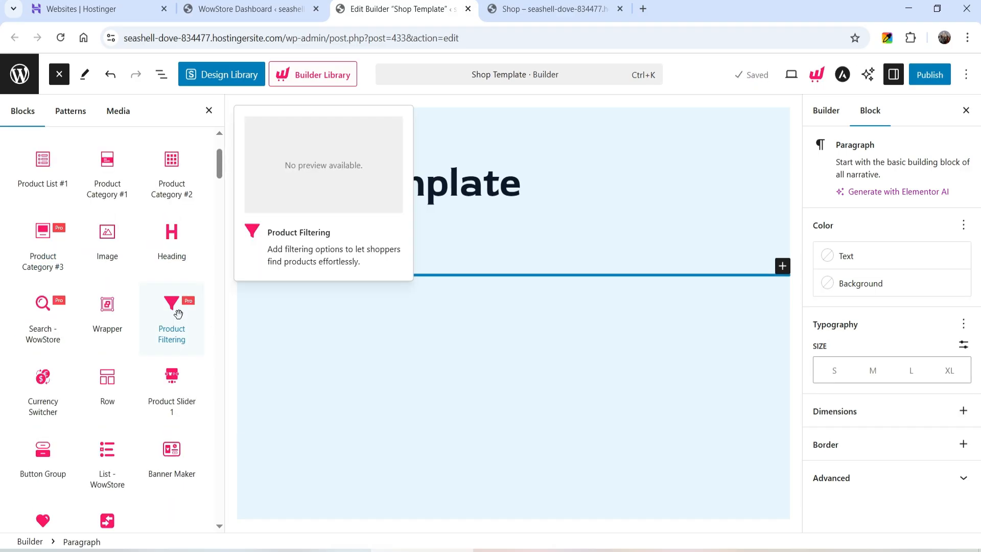
left_click(174, 314)
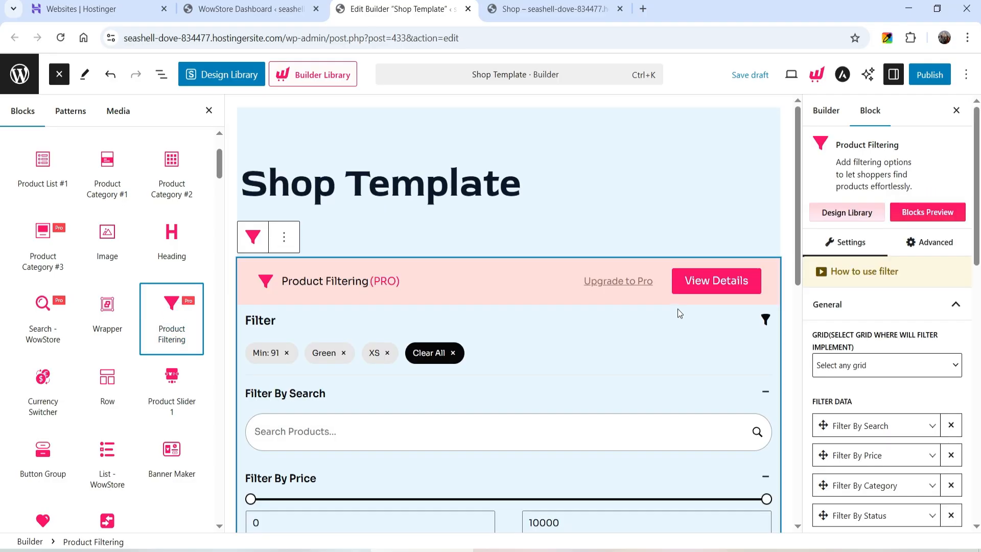
scroll(658, 293, "down", 3)
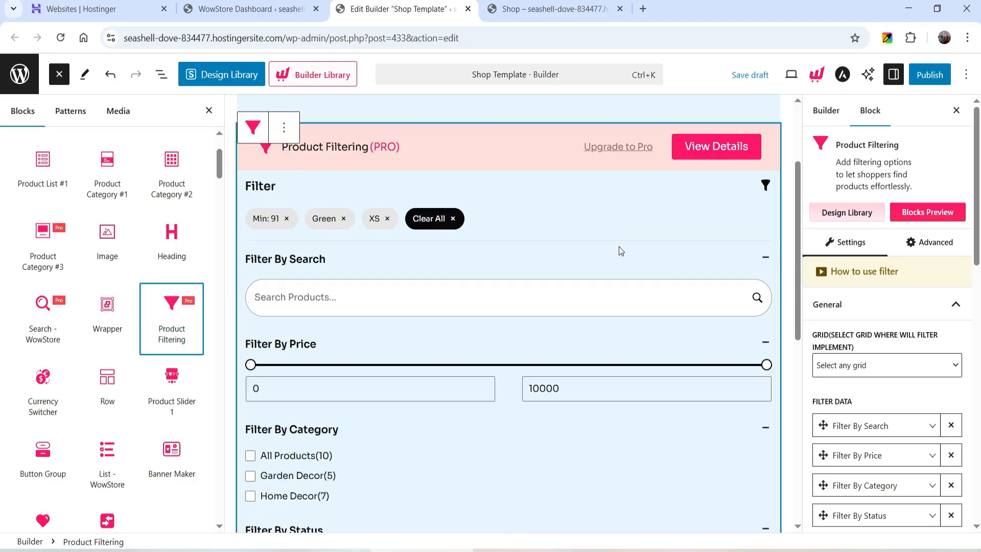
scroll(618, 246, "down", 5)
scroll(601, 257, "up", 8)
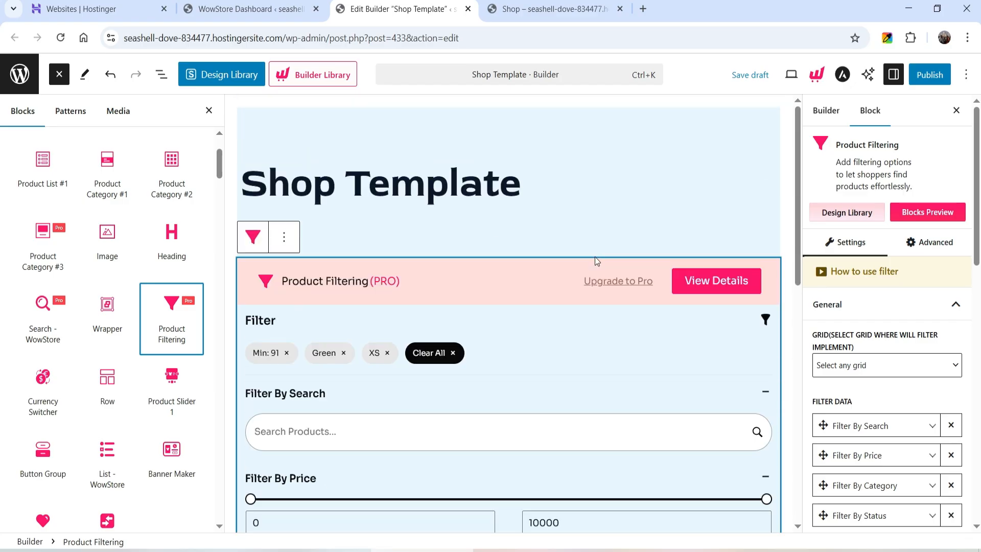
Delete the Product Filtering block from the shop template.
left_click(284, 236)
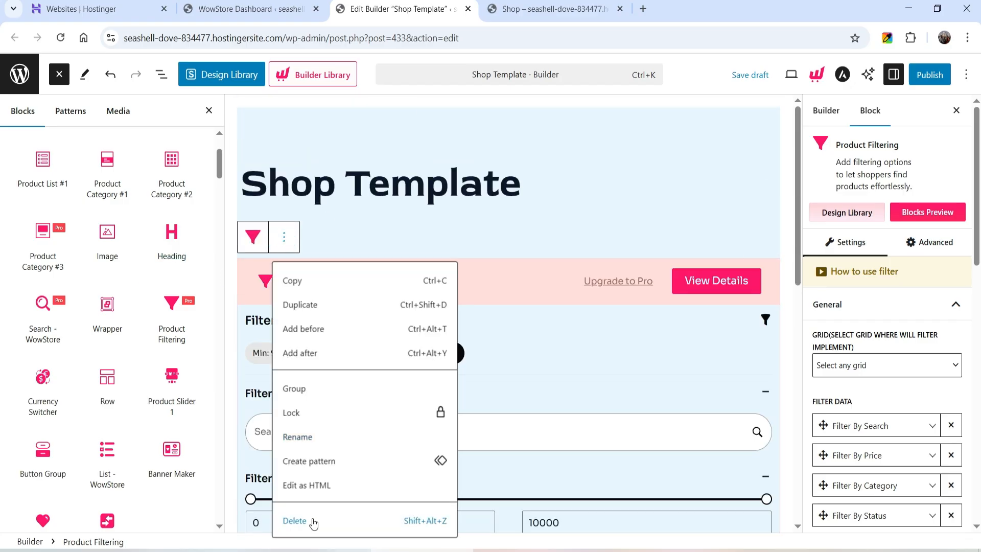
key("shift+alt+z")
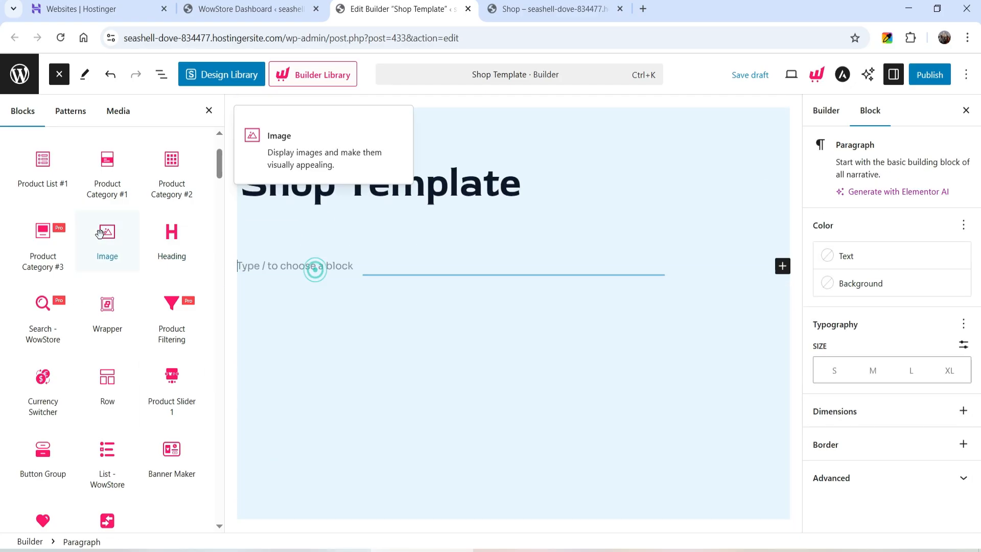
Try the Product List #1 block below the Shop Template title, look over its products and remove it.
scroll(26, 192, "up", 3)
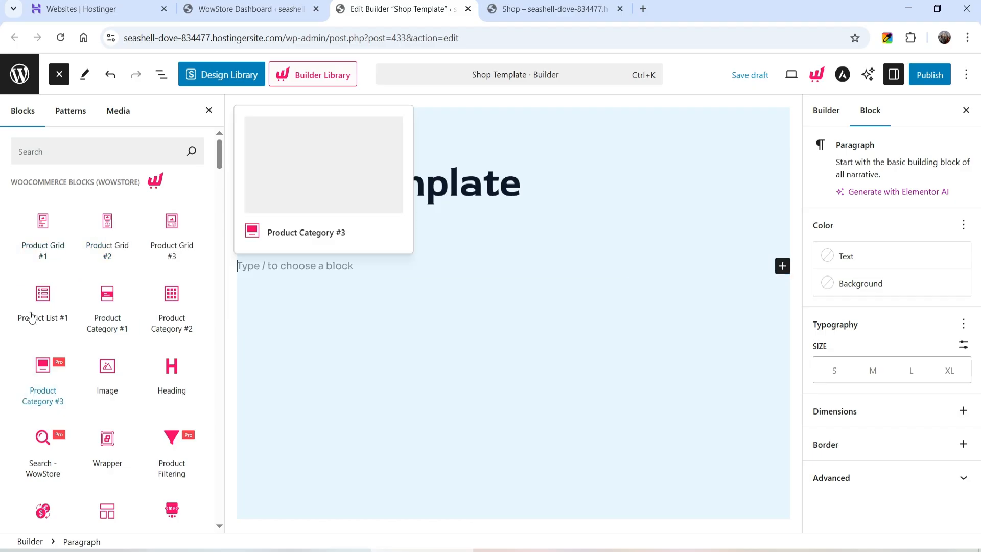
left_click(43, 295)
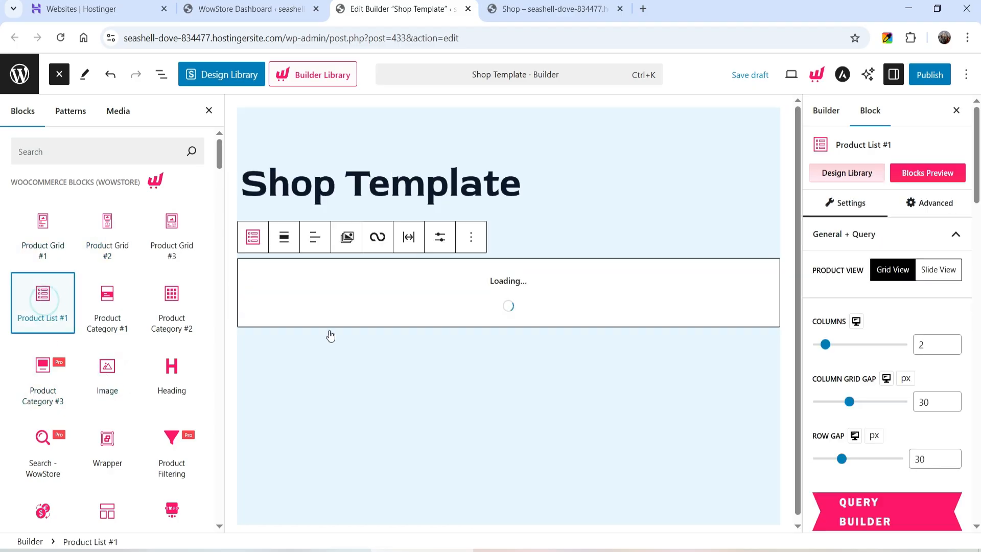
scroll(630, 317, "down", 6)
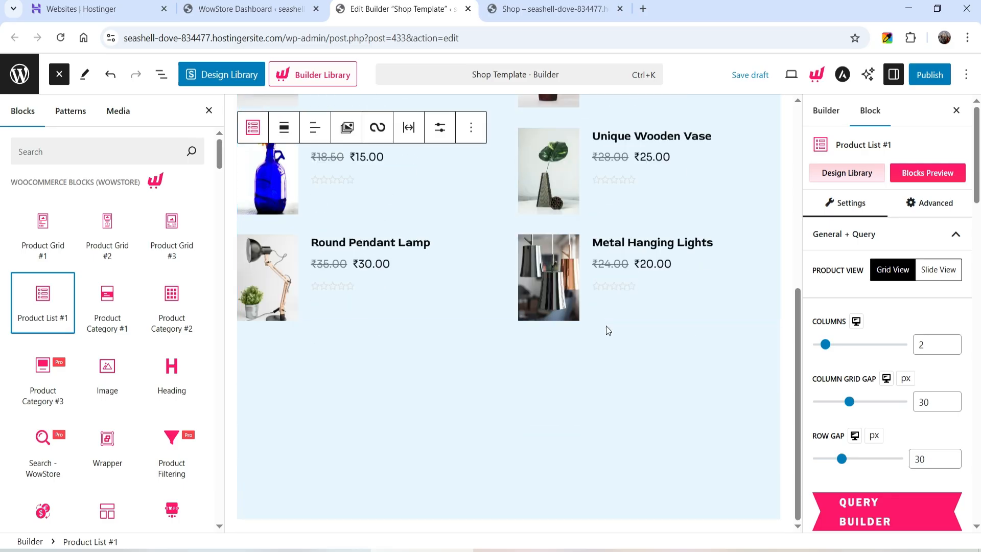
scroll(598, 332, "up", 7)
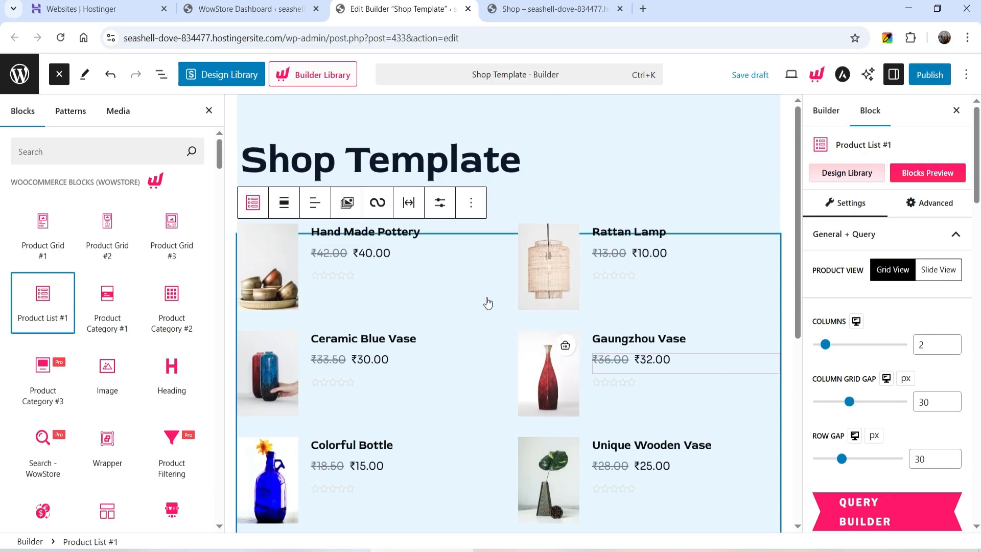
left_click(471, 237)
left_click(498, 525)
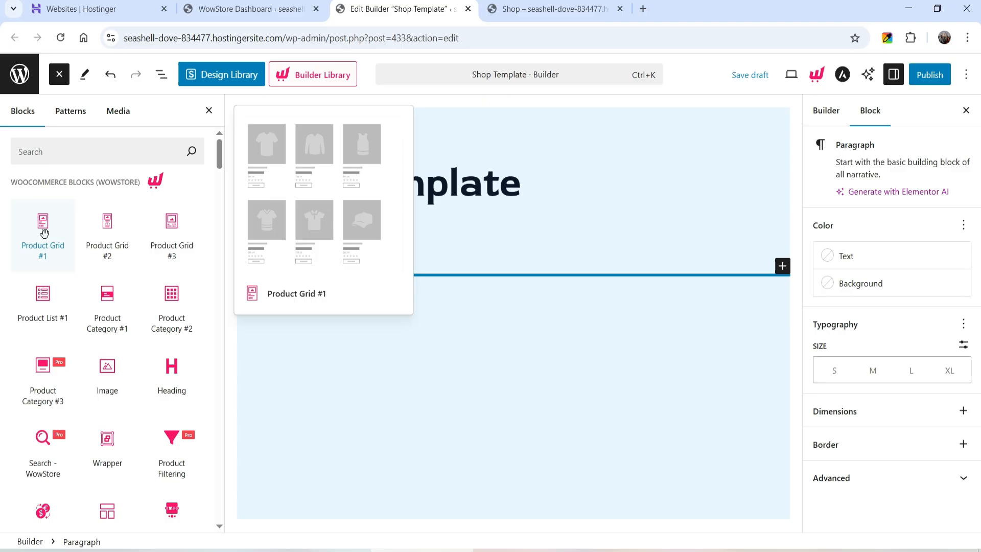
Insert the Product Grid #3 block below the Shop Template title and look over its product cards.
left_click(171, 242)
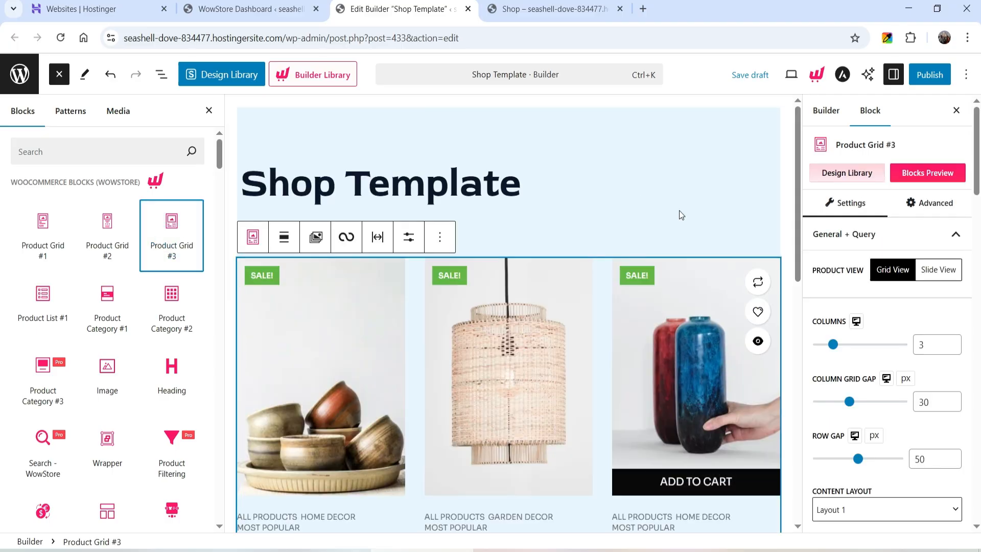
scroll(541, 226, "down", 3)
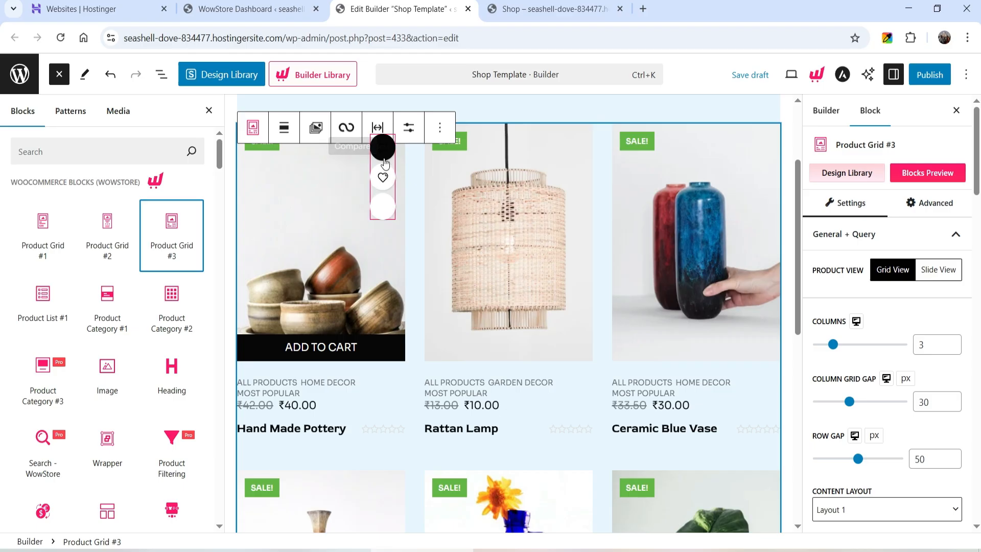
scroll(473, 290, "down", 4)
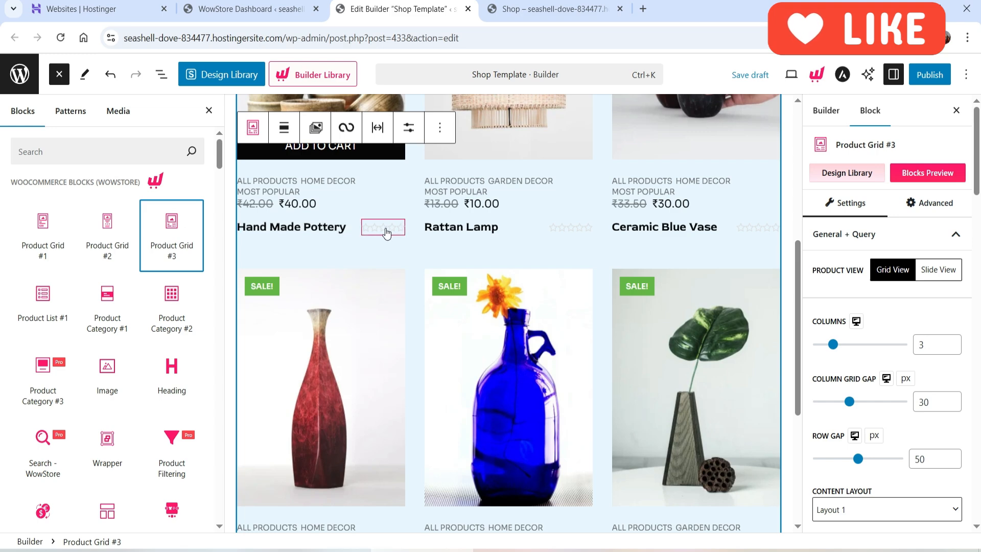
scroll(460, 306, "down", 3)
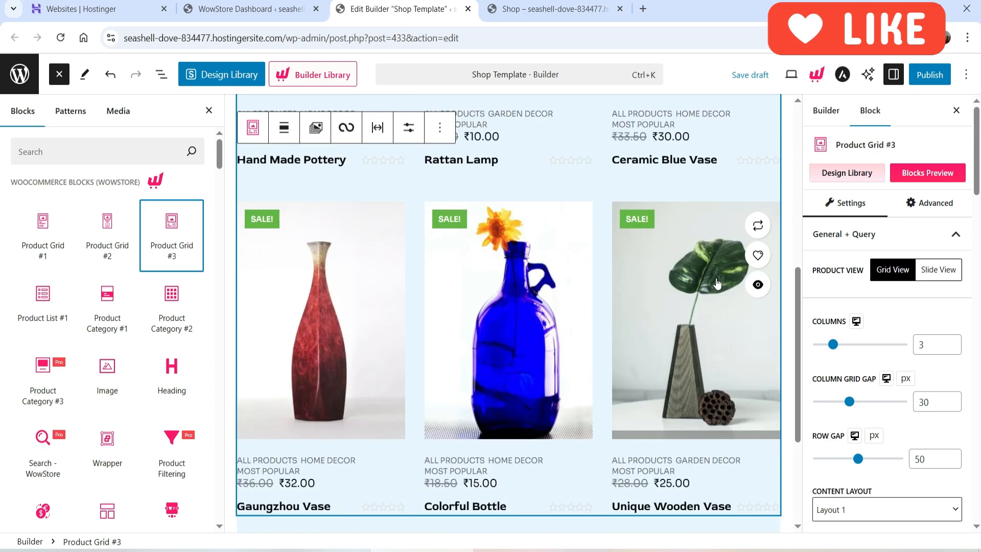
scroll(699, 267, "up", 8)
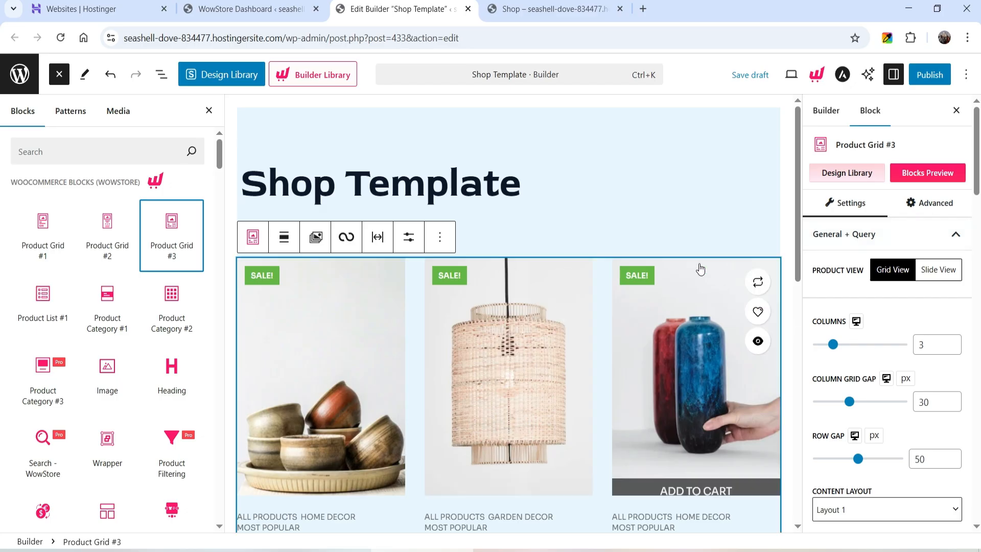
Set the product grid to 4 columns with a 20 px column gap and a 30 px row gap.
left_click(952, 340)
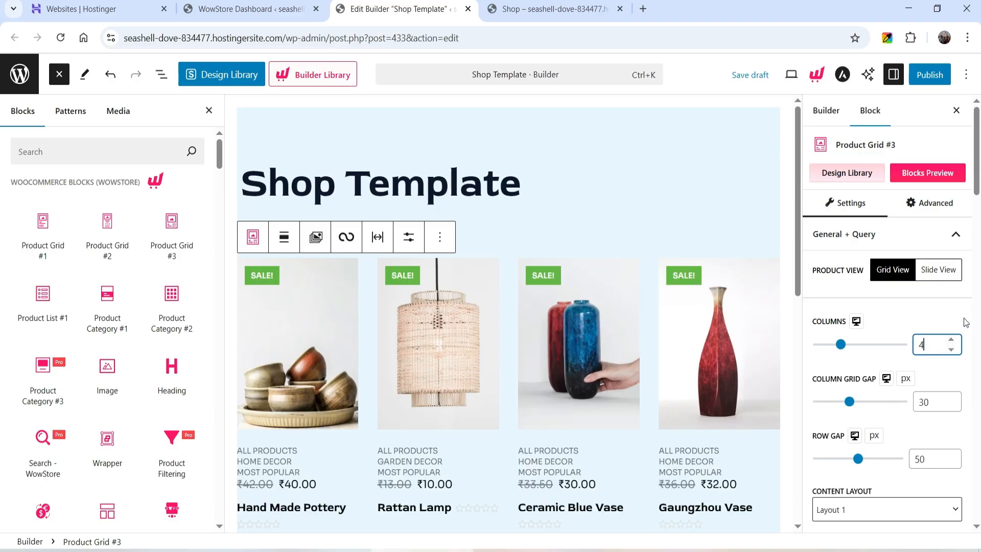
scroll(939, 264, "down", 3)
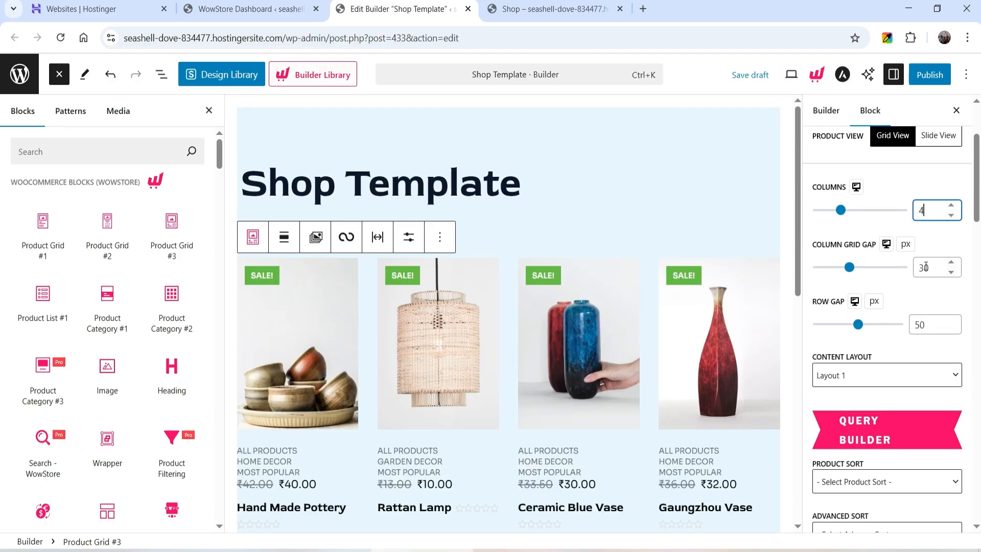
left_click_drag(924, 268, 874, 270)
type("2")
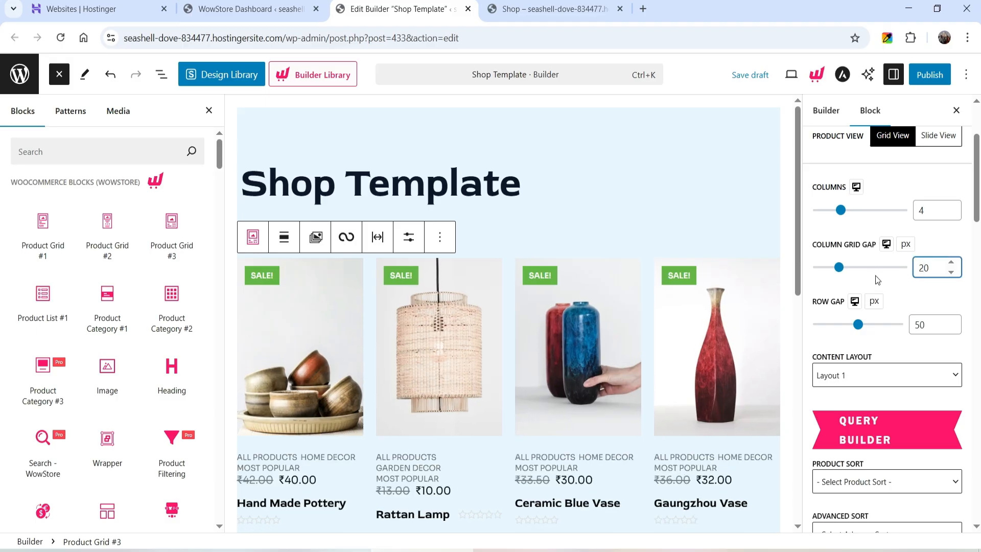
left_click_drag(920, 326, 890, 320)
type("2")
Change the product grid's content layout to Layout 2 and look over the rearranged product cards.
scroll(906, 321, "down", 4)
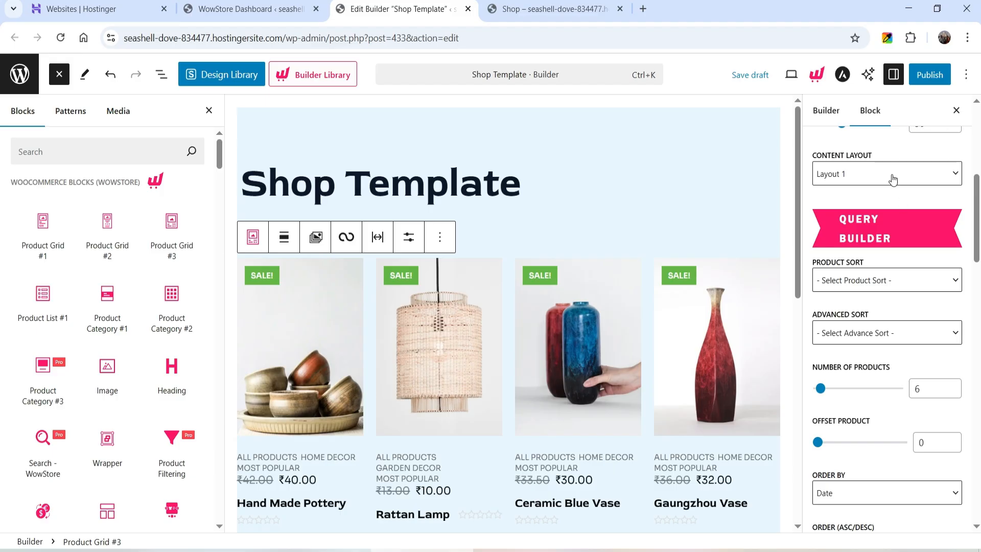
left_click(893, 179)
left_click(900, 219)
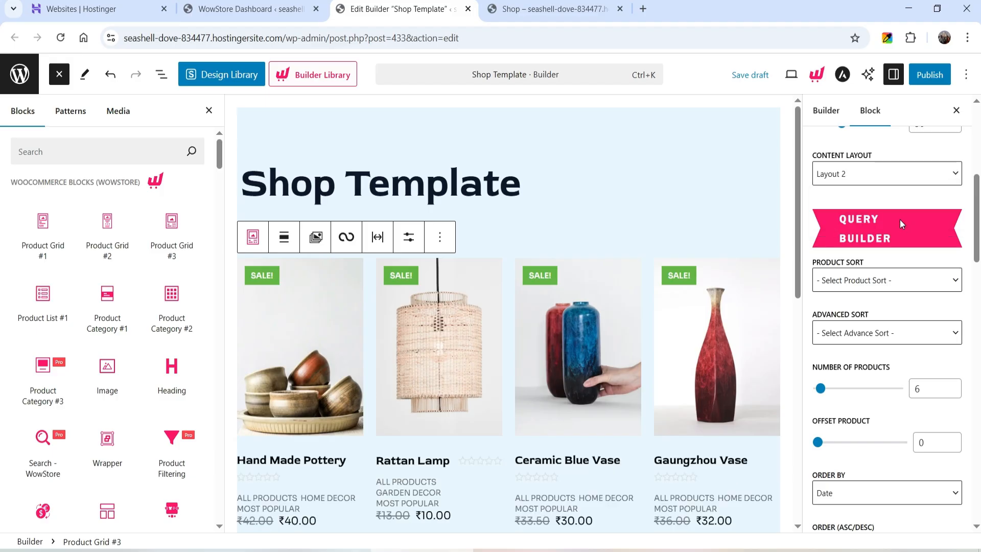
scroll(891, 221, "down", 3)
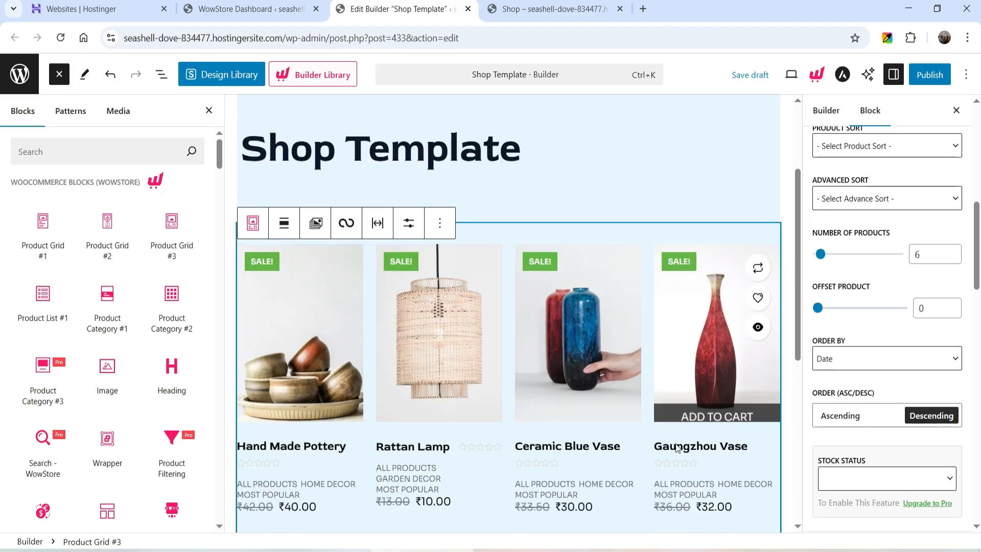
scroll(677, 295, "down", 4)
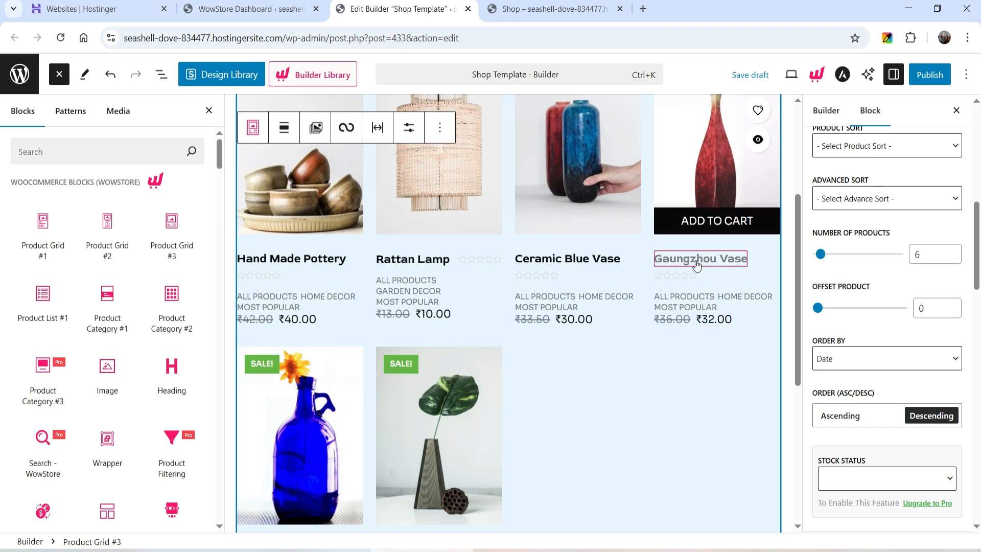
scroll(885, 240, "up", 1)
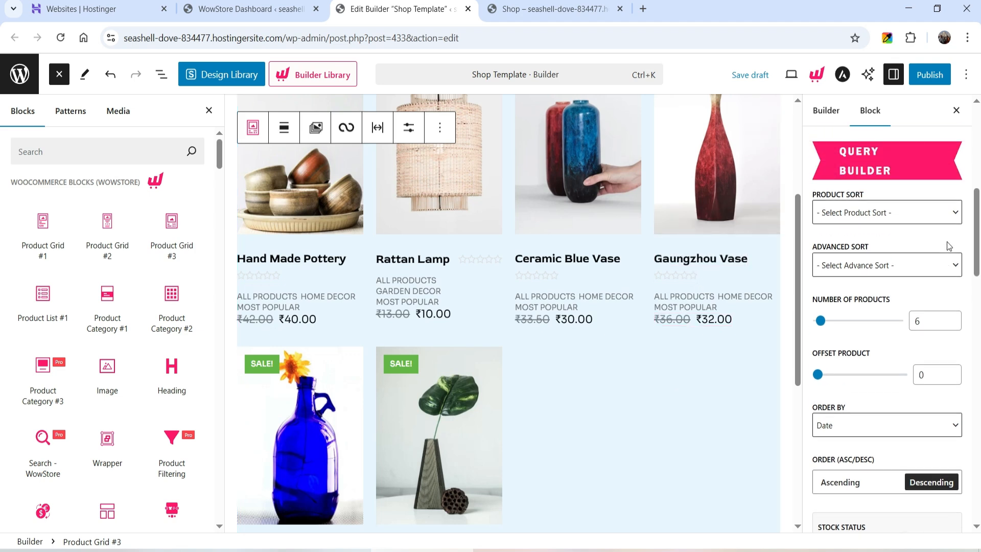
Switch the product grid's content layout to Layout 1 for comparison and return it to Layout 2.
scroll(880, 215, "up", 3)
left_click(856, 241)
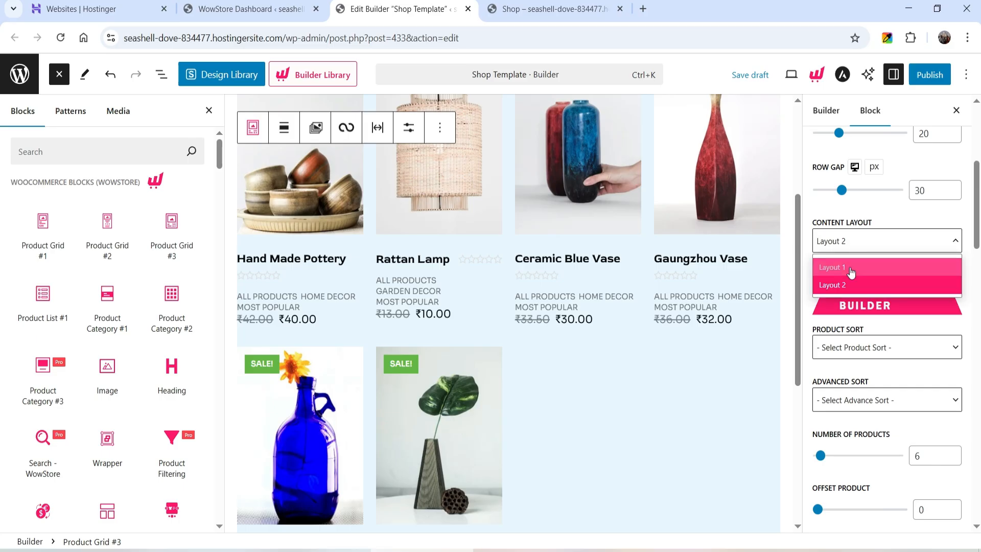
left_click(850, 265)
left_click(850, 241)
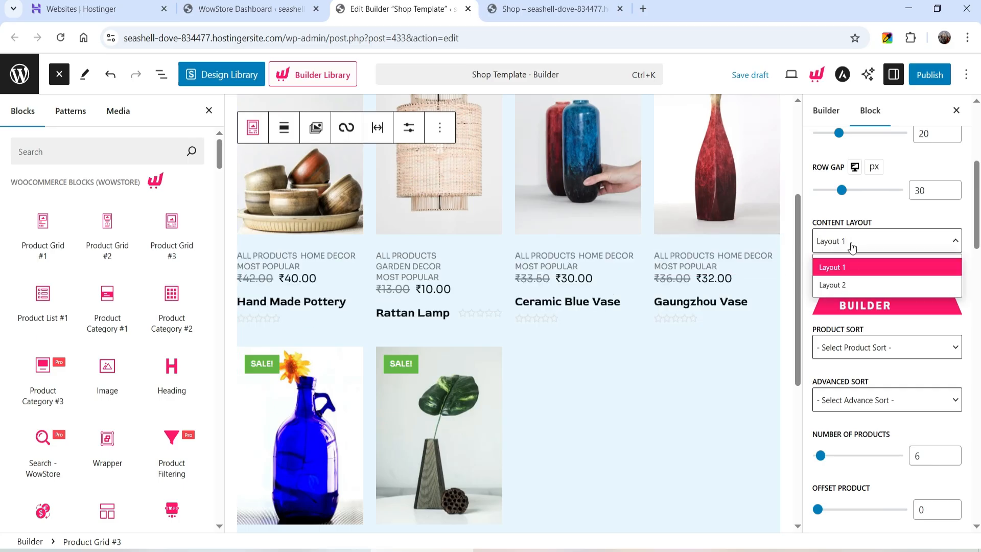
left_click(851, 265)
left_click(867, 247)
left_click(858, 285)
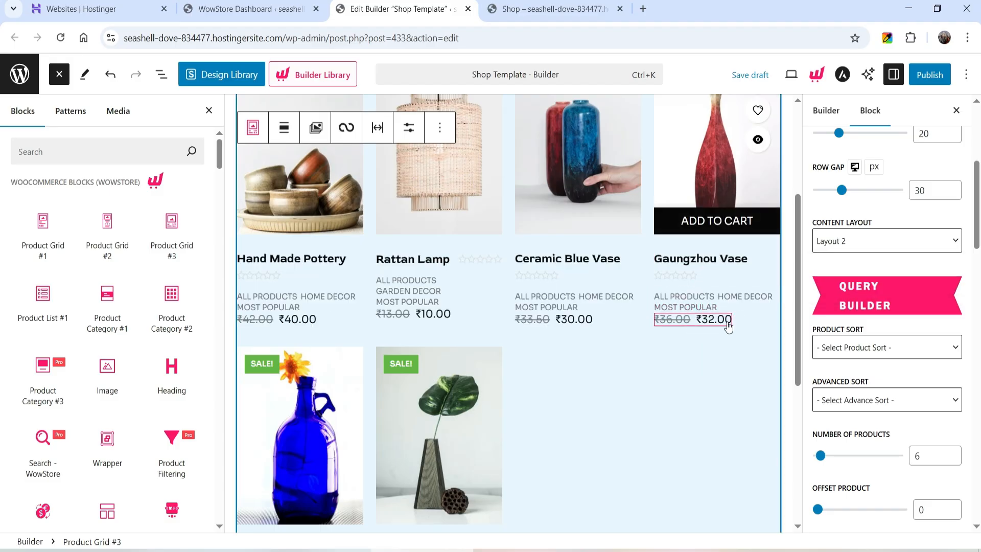
Check the grid's product sort options and set the number of products to 8.
scroll(879, 321, "down", 2)
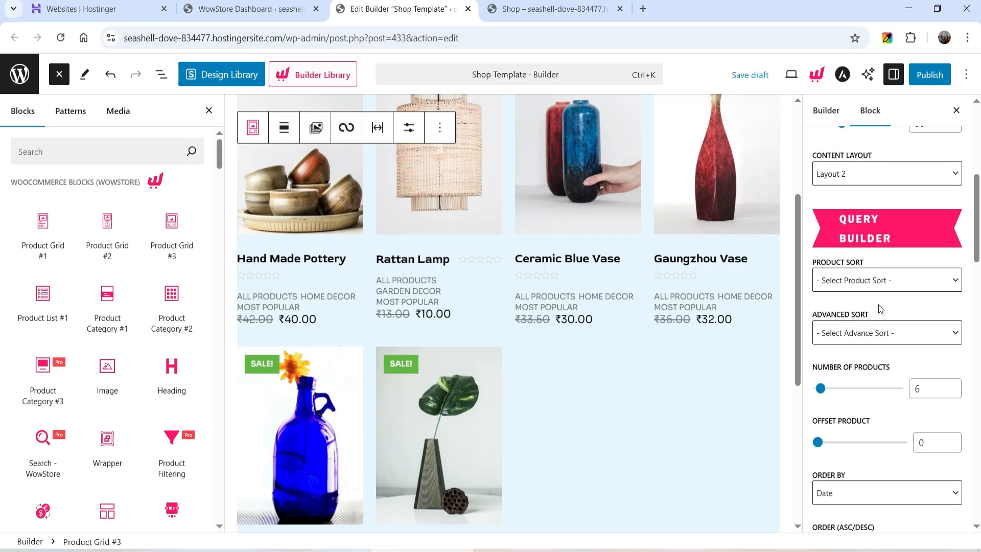
left_click(878, 285)
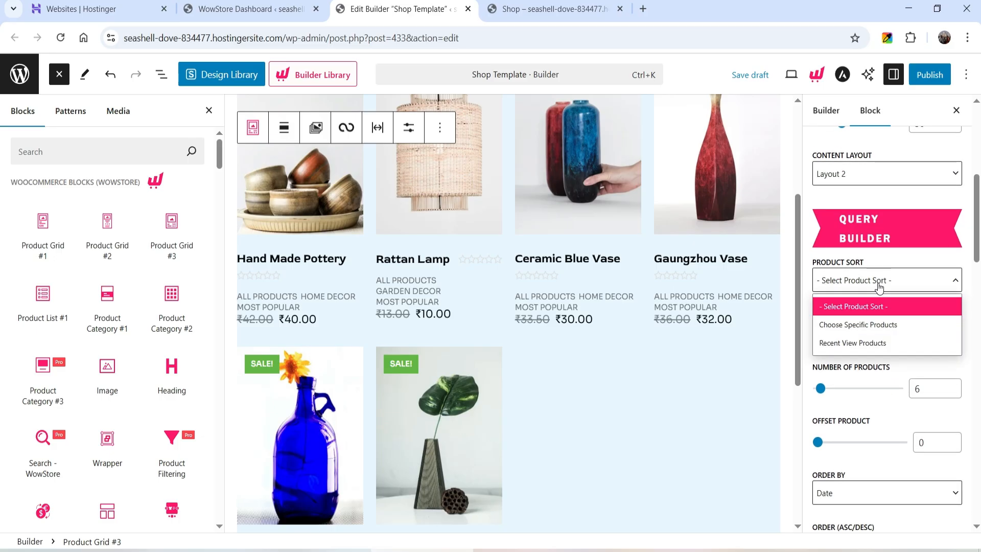
scroll(853, 325, "down", 3)
double_click(918, 254)
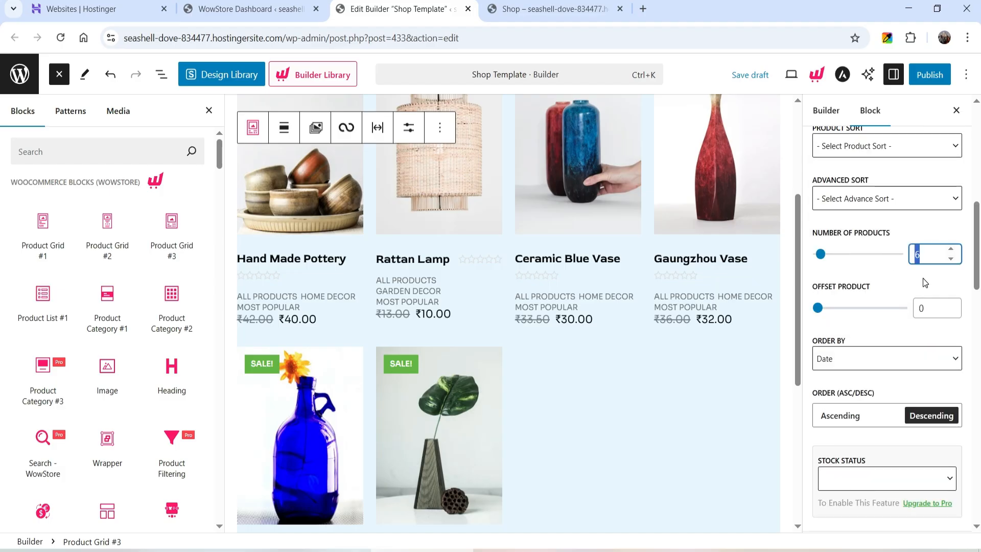
type("8")
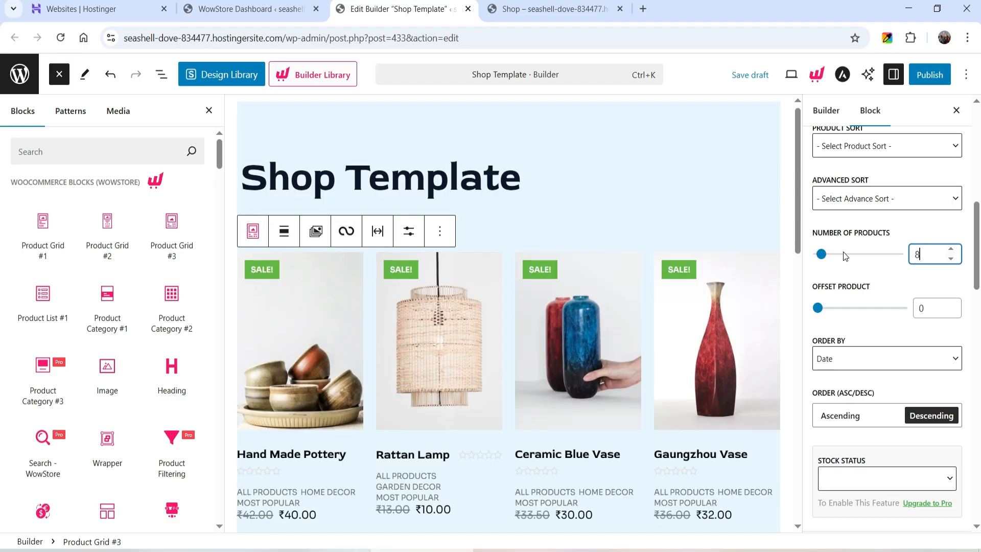
scroll(677, 291, "down", 7)
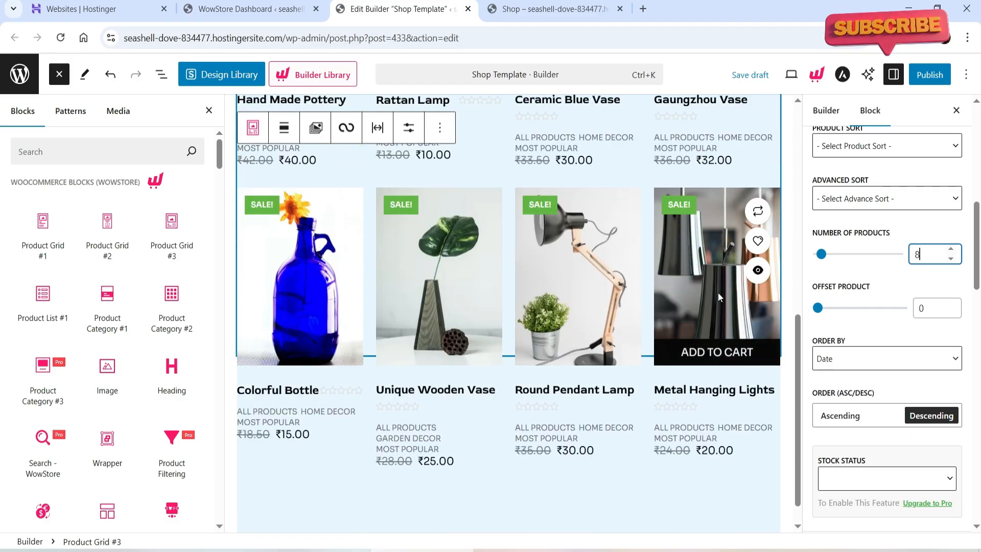
scroll(718, 292, "down", 2)
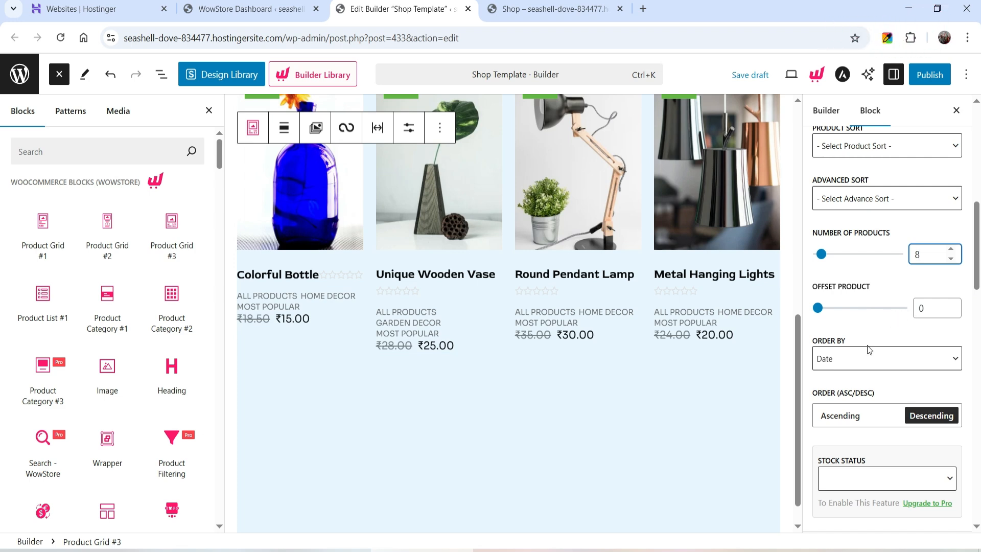
Review the grid's Order By options, try ascending order and switch back to descending.
scroll(868, 343, "down", 3)
left_click(857, 226)
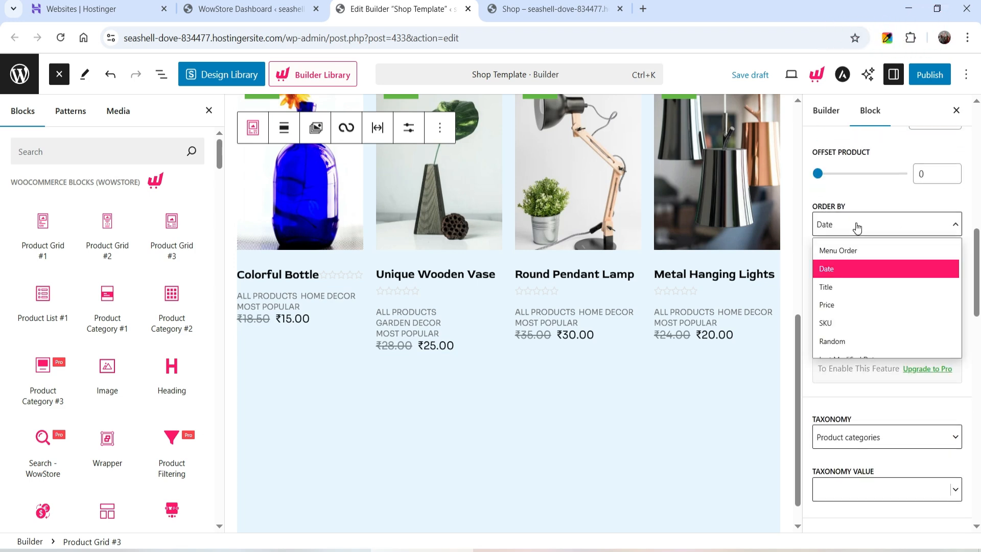
left_click(857, 226)
left_click(849, 287)
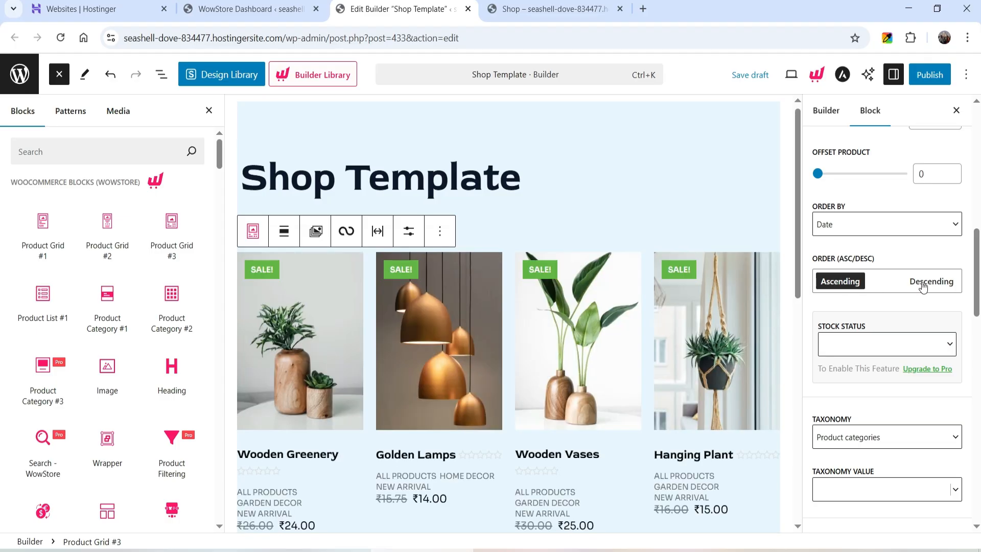
left_click(923, 288)
Look through the stock status, taxonomy and author options in the product grid's query settings.
scroll(879, 286, "down", 2)
left_click(870, 278)
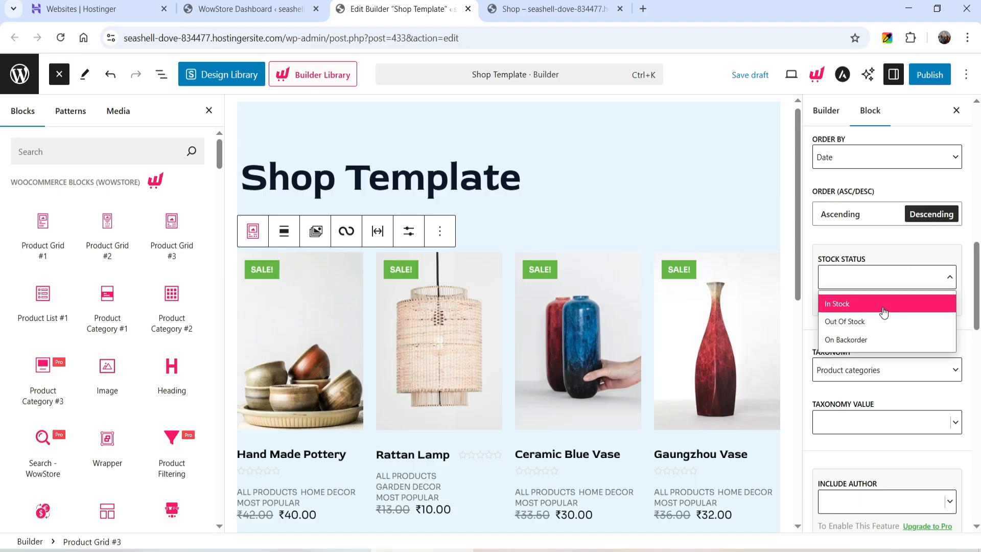
left_click(891, 378)
scroll(894, 358, "down", 4)
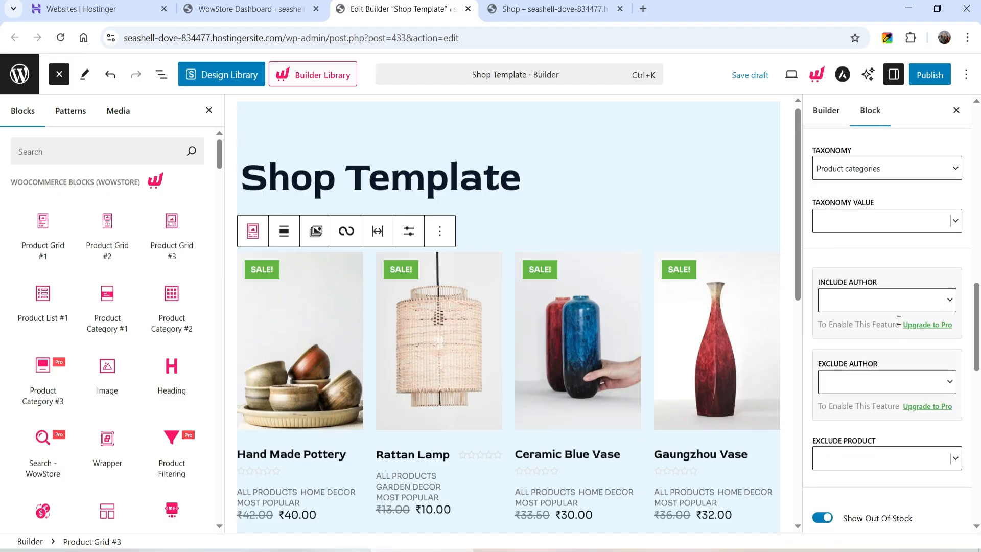
left_click(871, 174)
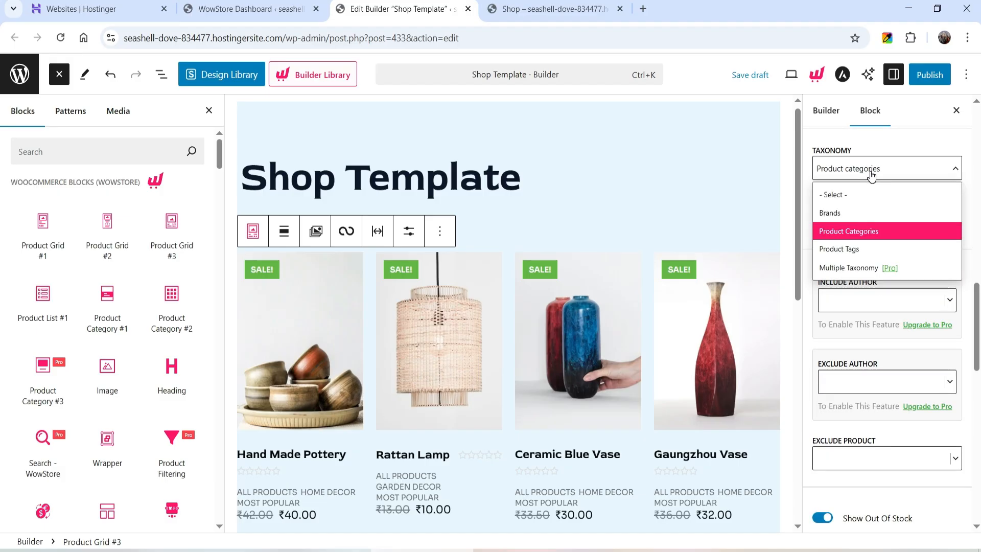
left_click(894, 231)
left_click(877, 170)
left_click(935, 294)
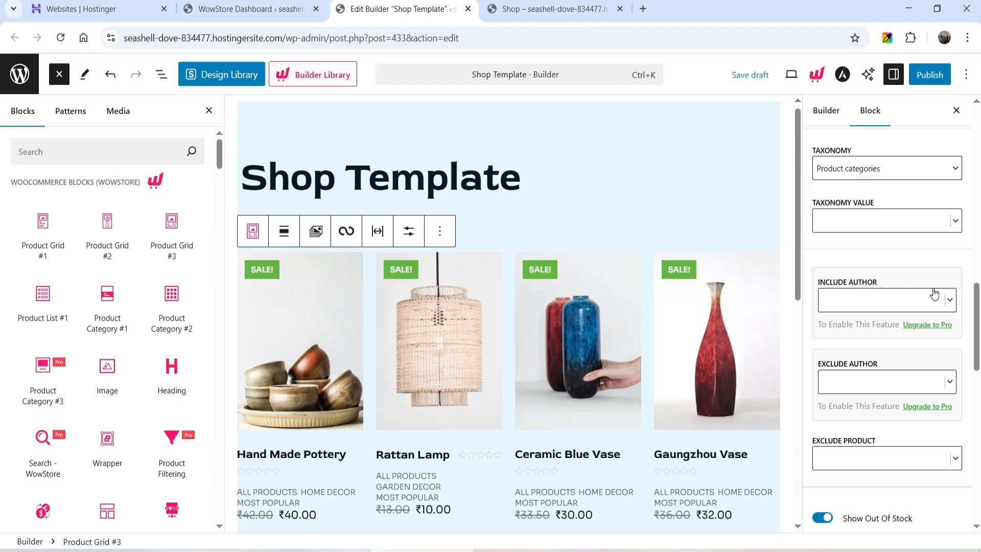
Hide the product reviews in the grid for comparison and show them again.
scroll(933, 294, "down", 4)
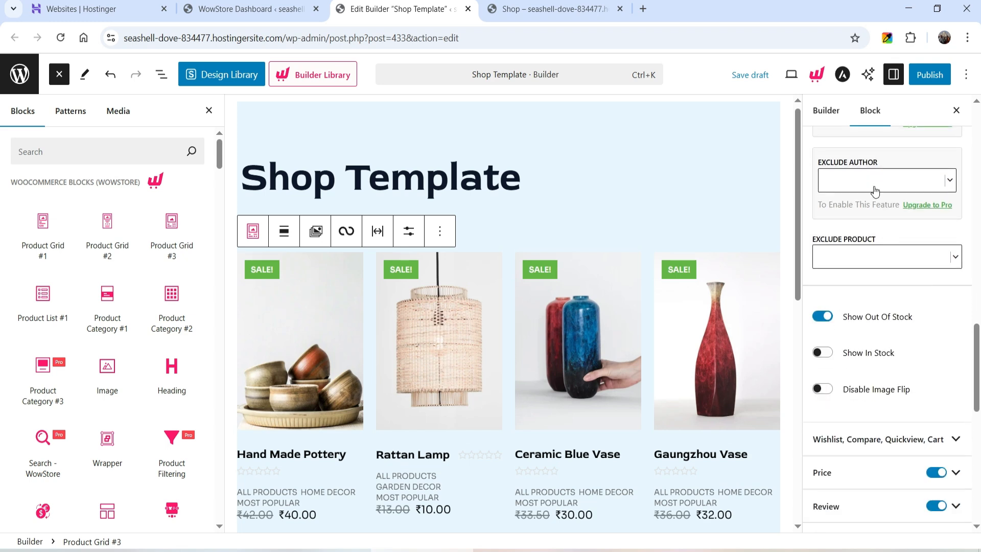
scroll(915, 240, "down", 3)
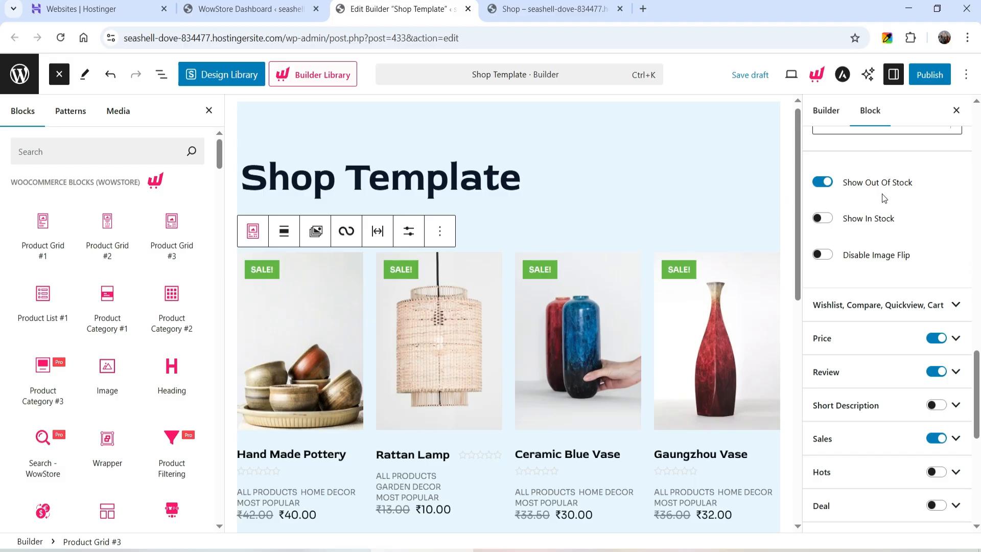
scroll(611, 363, "down", 3)
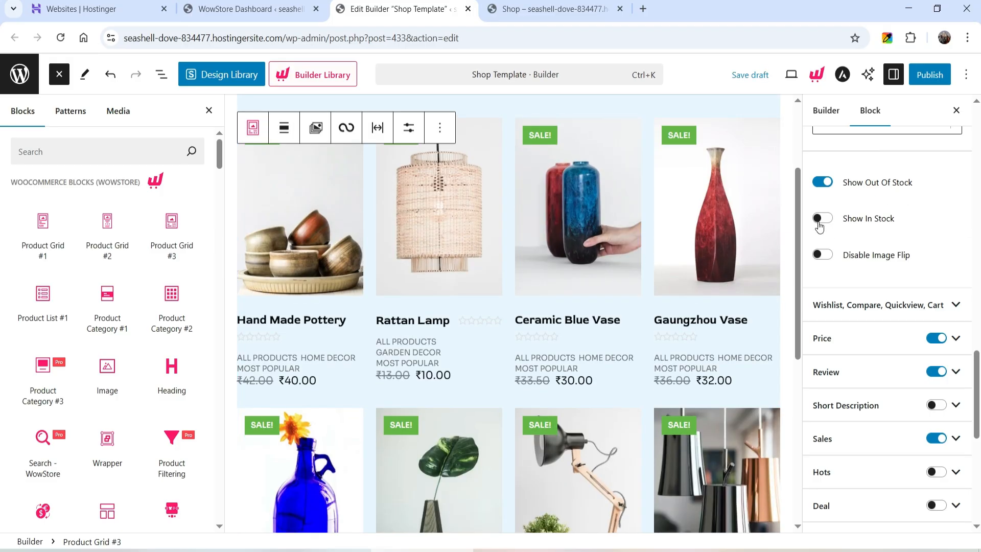
scroll(891, 278, "down", 1)
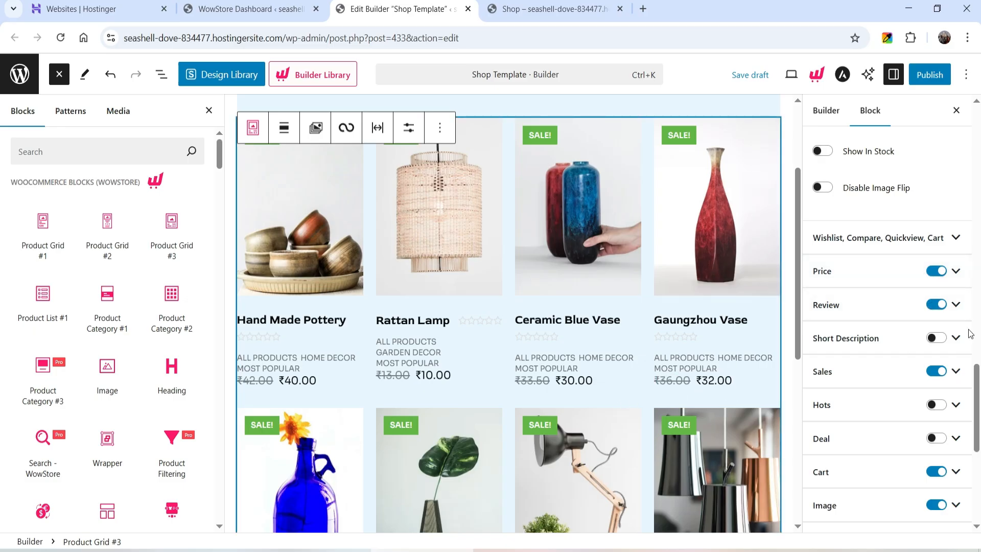
left_click(938, 306)
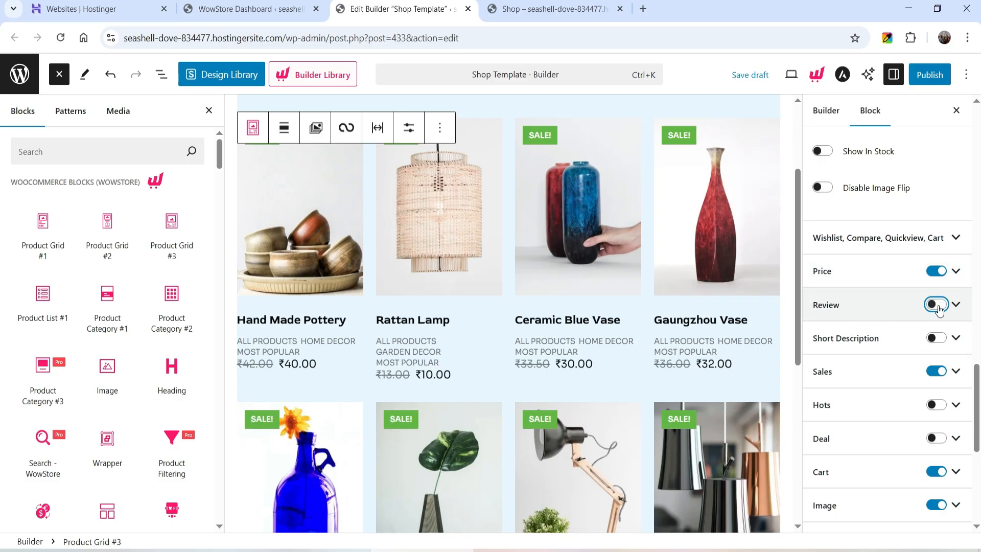
left_click(938, 306)
Try the product grid's Short Description element and turn it back off.
scroll(886, 288, "down", 1)
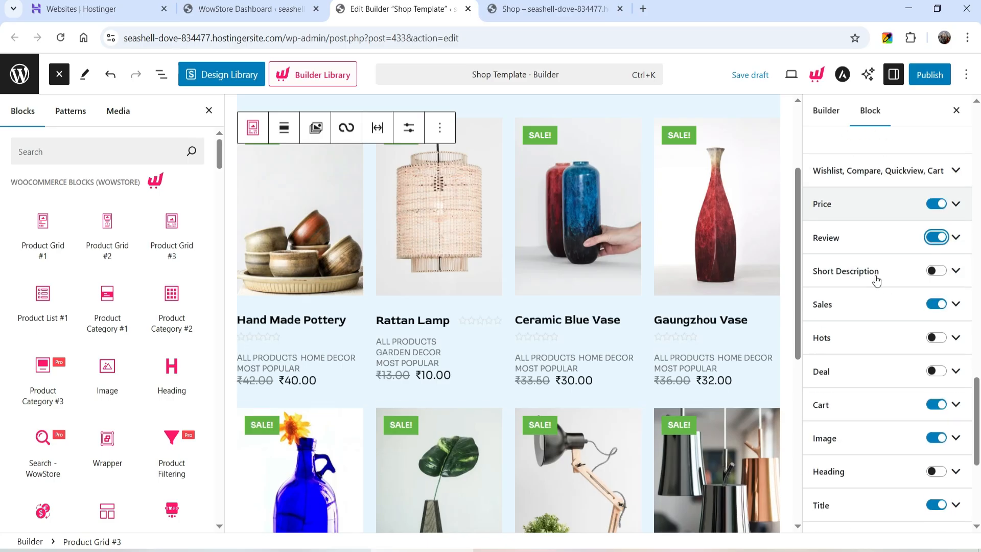
left_click(939, 280)
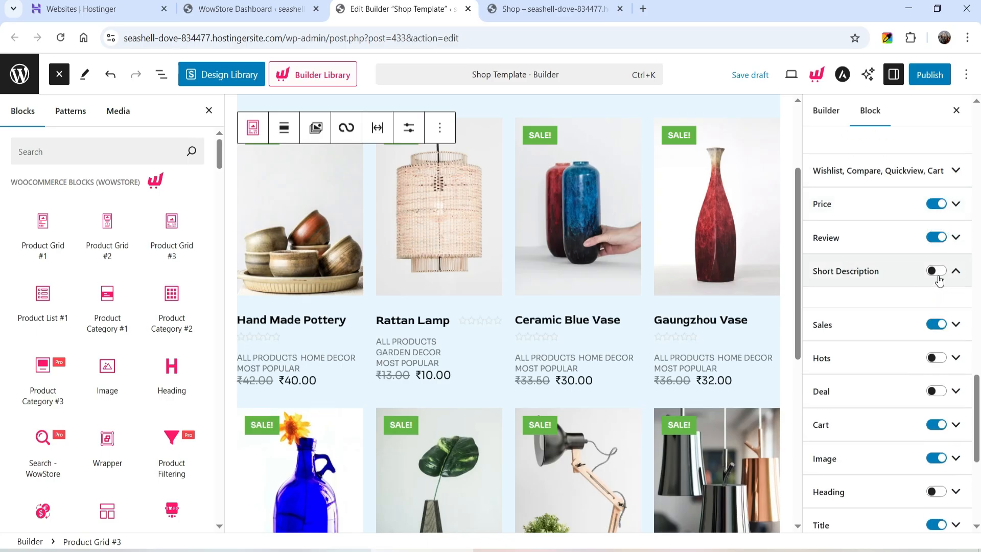
left_click(937, 272)
left_click(937, 272)
Enable the product grid's Hots and Deal elements and toggle its Cart element off and back on.
scroll(877, 280, "down", 2)
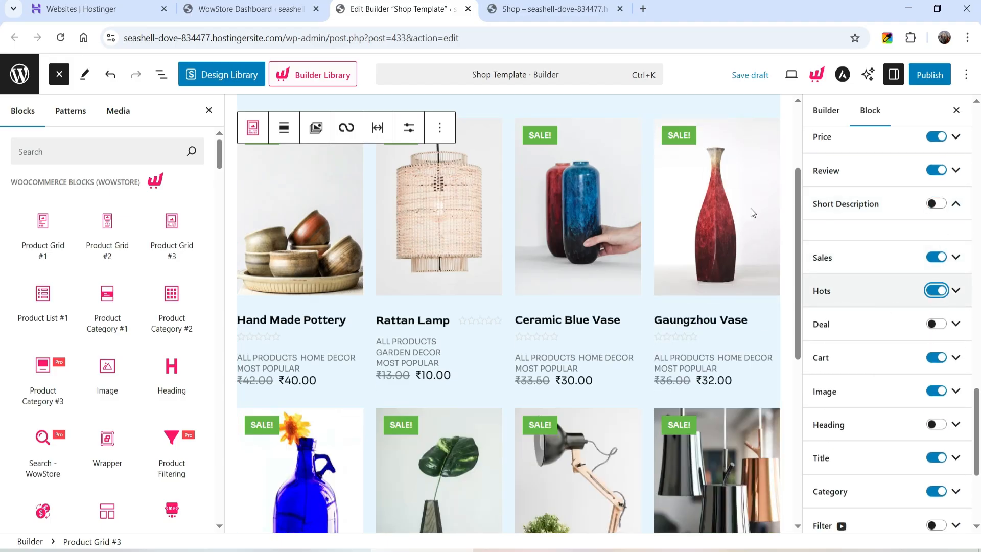
scroll(909, 283, "down", 3)
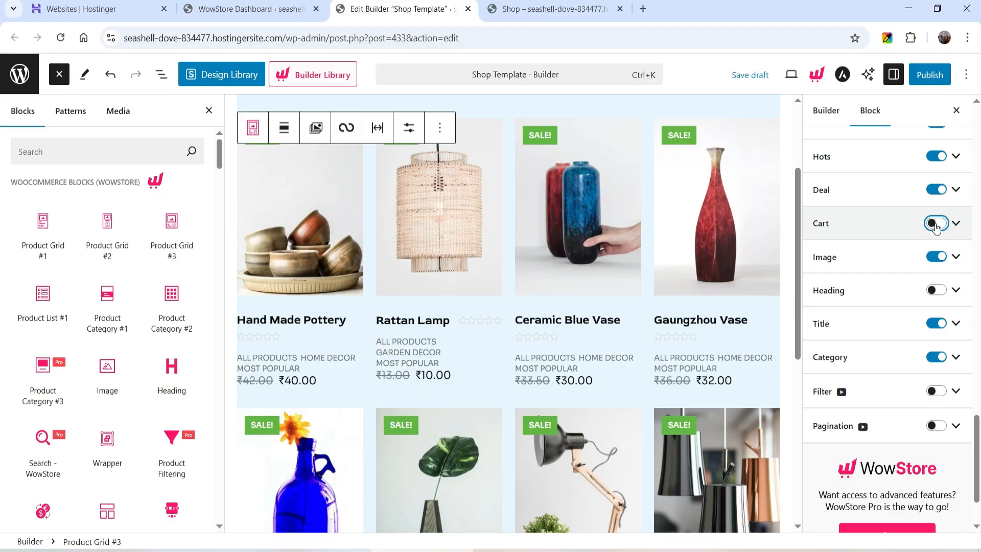
mouse_move(735, 286)
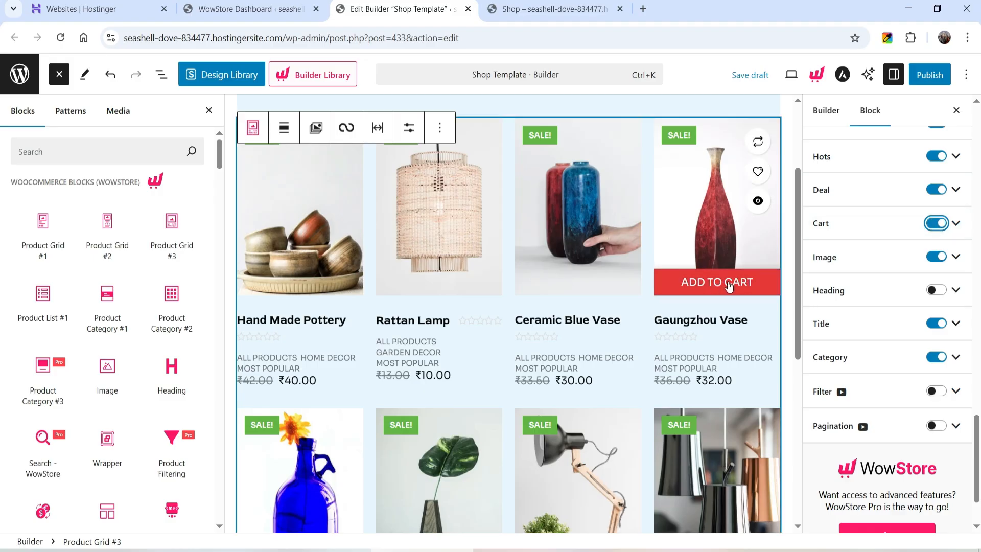
Try a 90% gray scale on the grid's product images and restore their original colours.
left_click(955, 258)
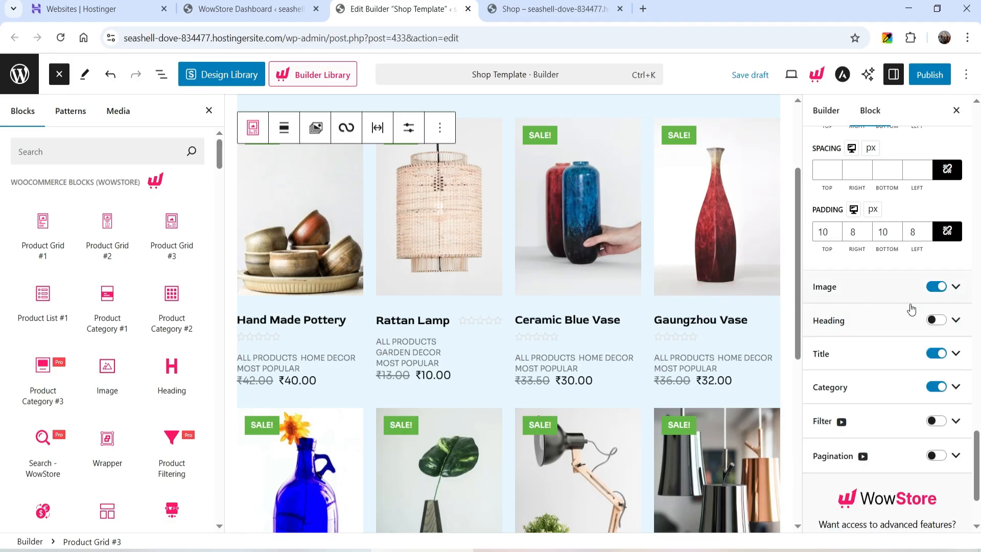
left_click(838, 296)
scroll(876, 350, "down", 10)
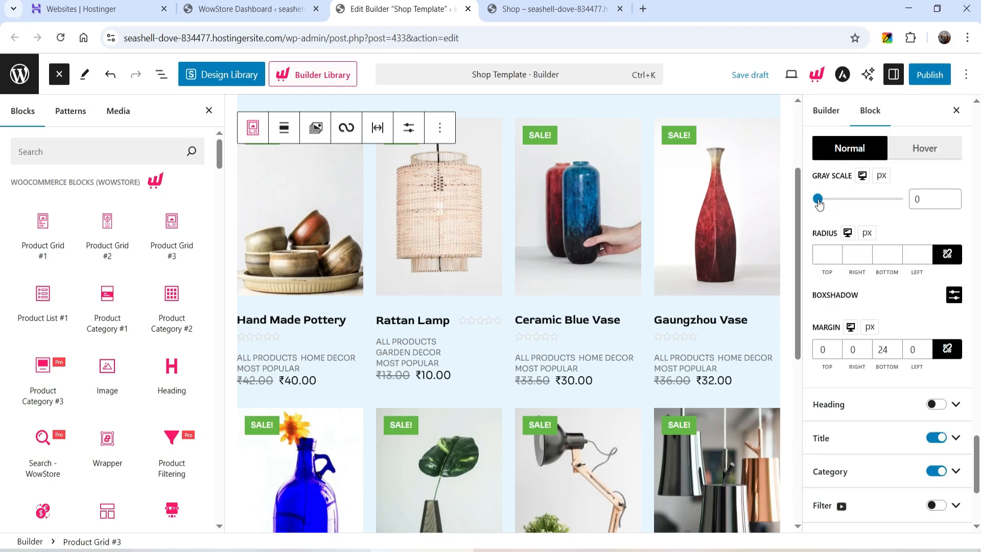
left_click_drag(851, 206, 875, 207)
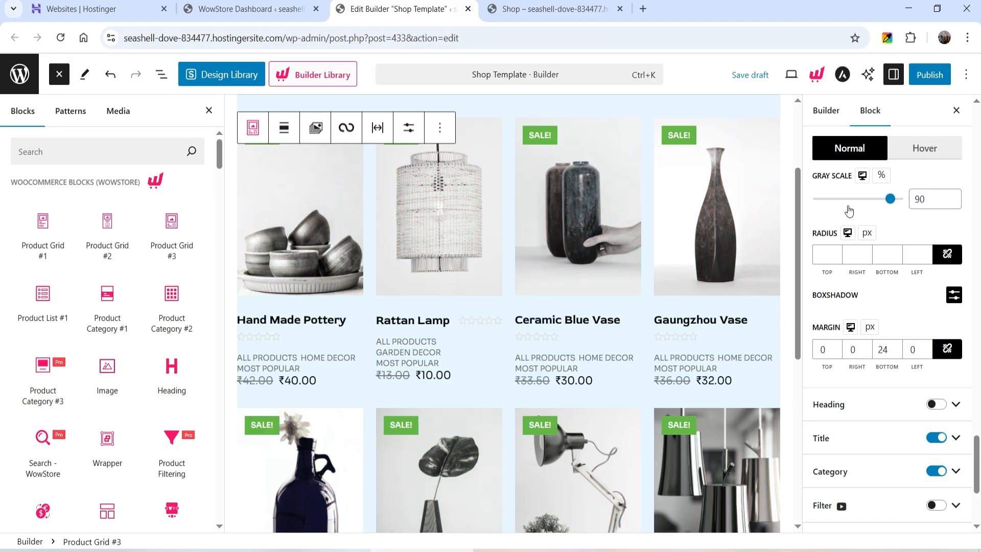
scroll(900, 267, "down", 3)
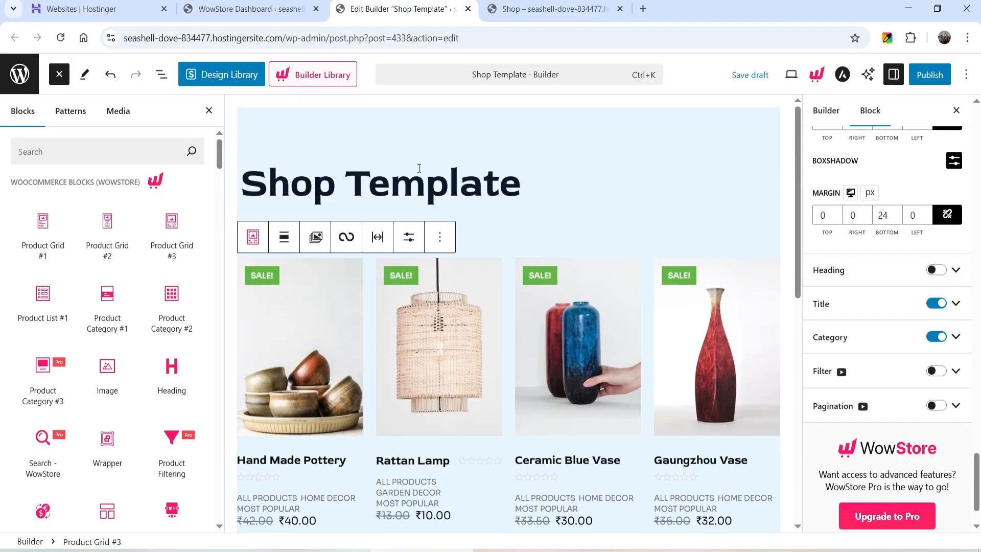
Preview the grid with its heading shown and with product titles hidden, restoring both settings.
left_click(937, 270)
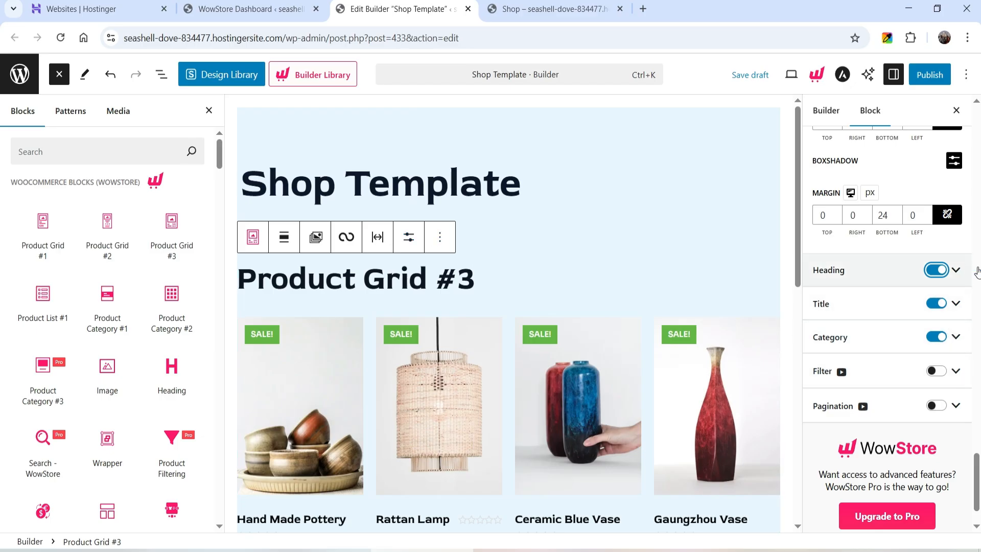
left_click(937, 270)
left_click(925, 304)
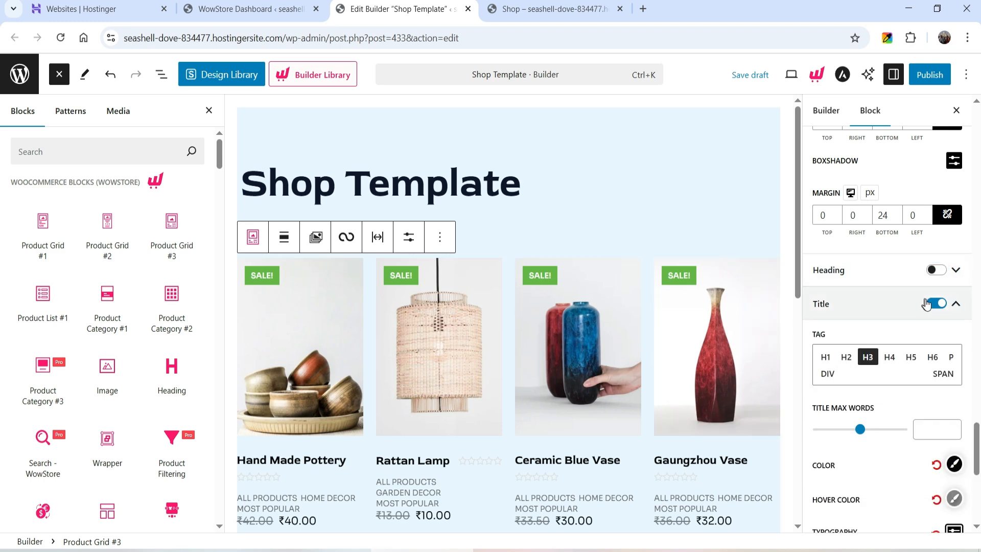
left_click(931, 304)
left_click(931, 304)
scroll(579, 334, "down", 3)
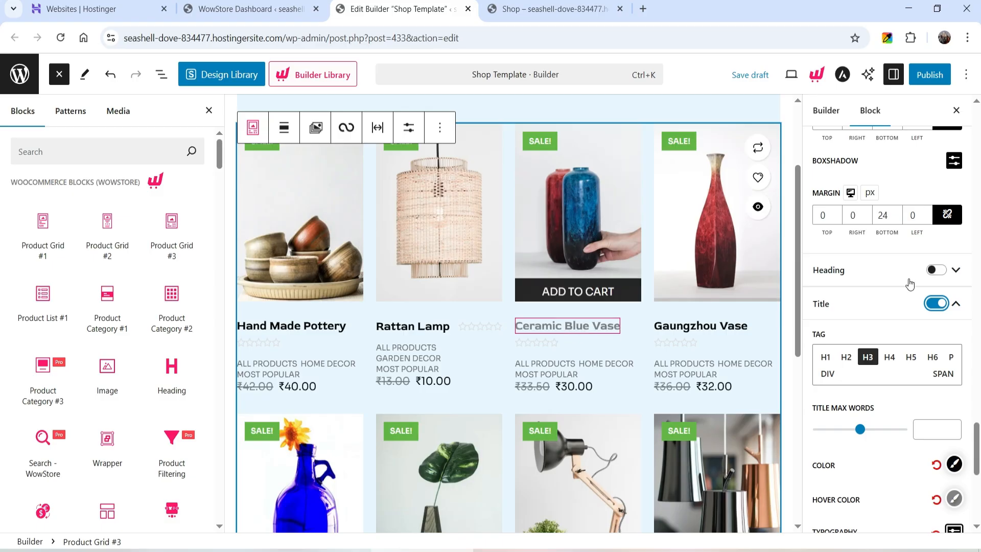
left_click(925, 304)
left_click(935, 305)
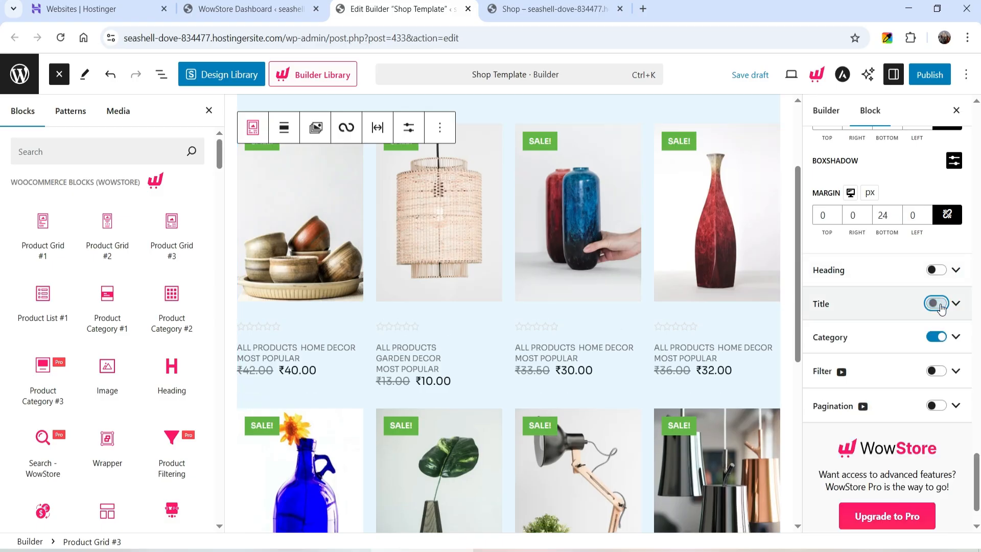
left_click(938, 305)
left_click(955, 305)
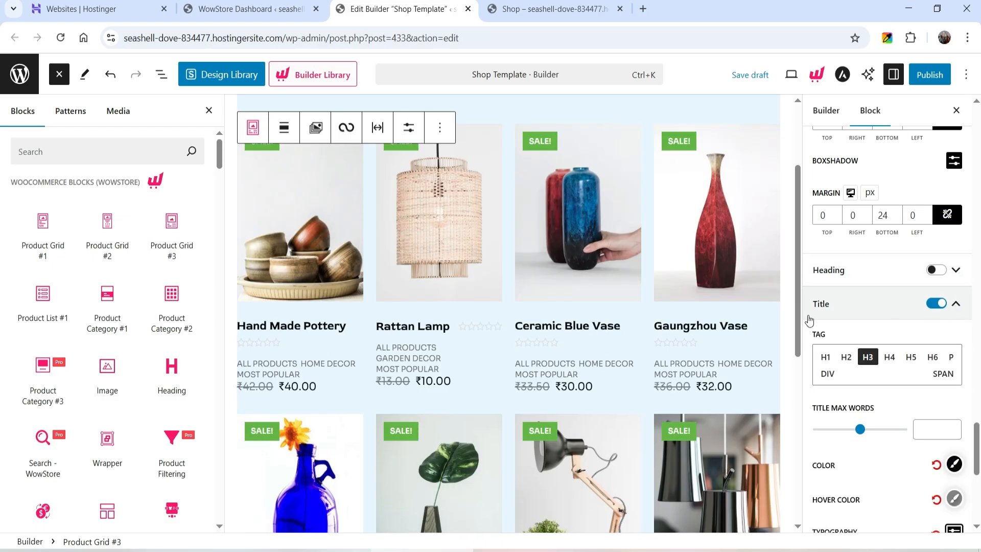
Check the product title's styling settings and hide the product categories in the grid.
scroll(914, 409, "down", 2)
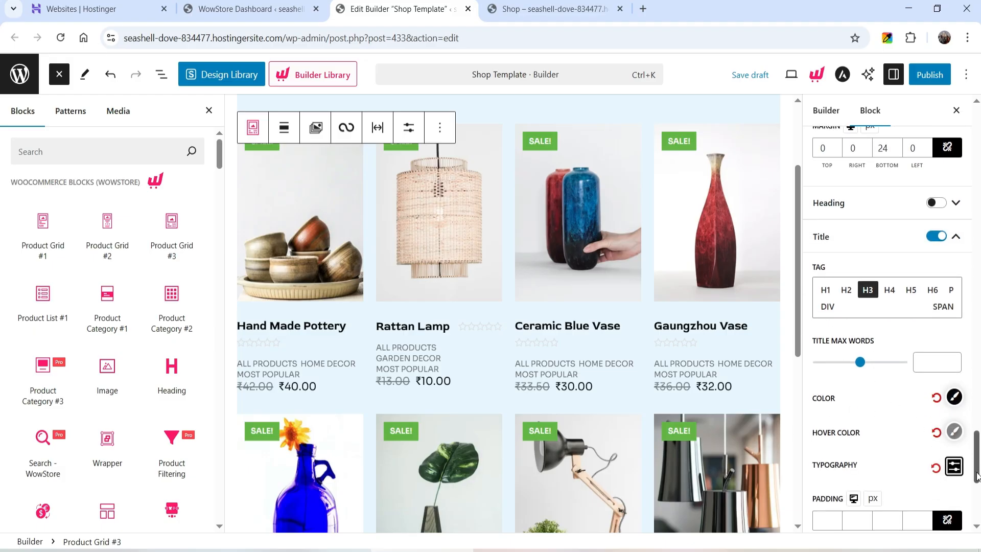
scroll(959, 432, "down", 5)
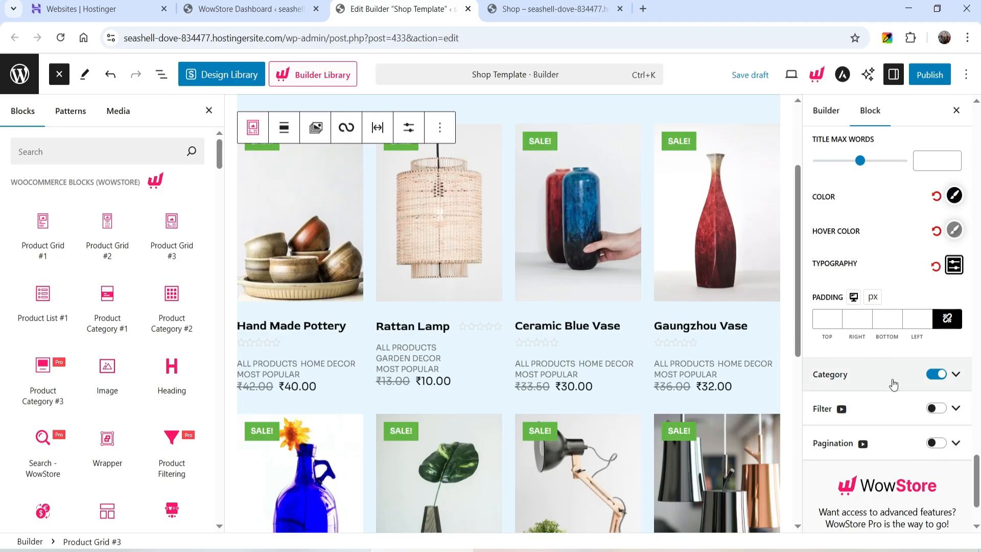
left_click(936, 376)
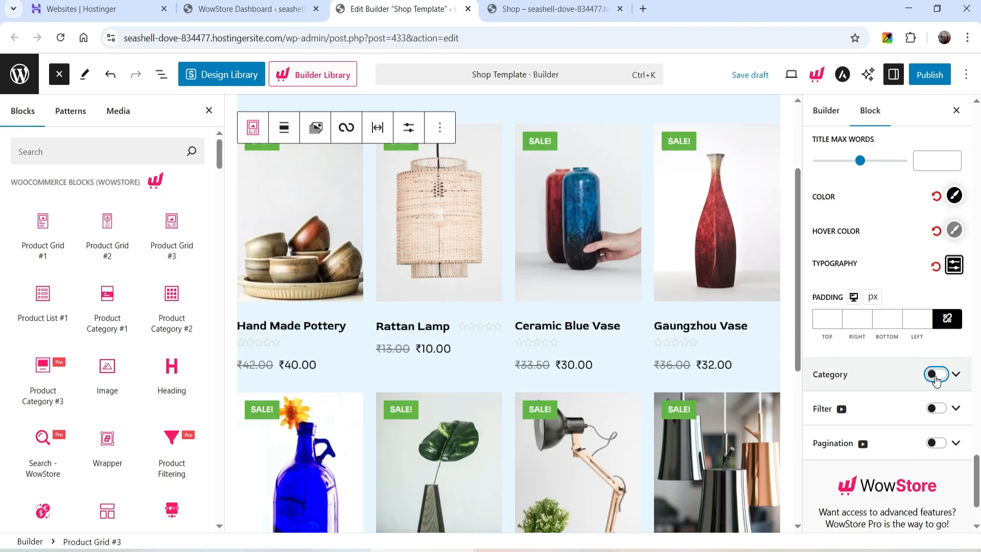
Enable the product grid's filter and set its all-filter text to "All".
scroll(936, 381, "down", 3)
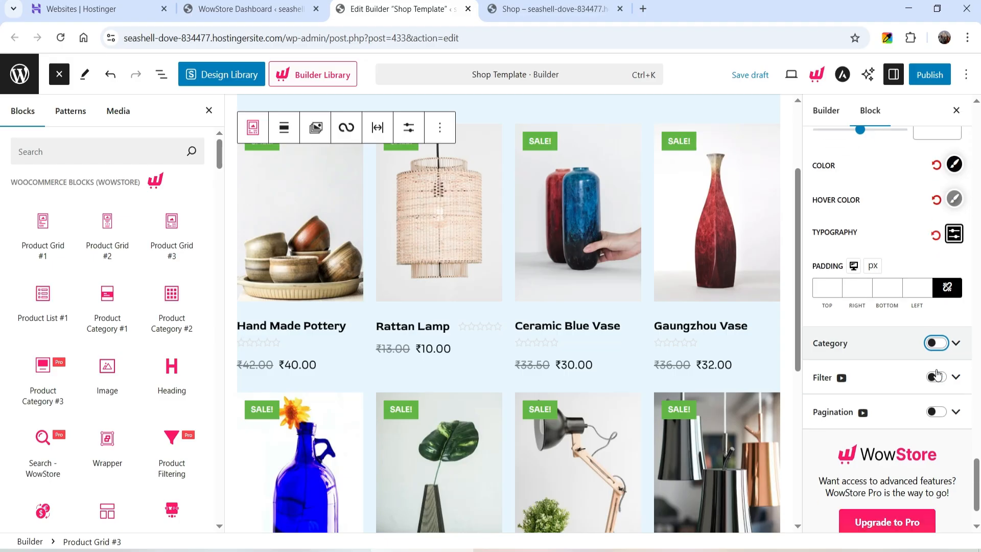
left_click(935, 305)
left_click(937, 305)
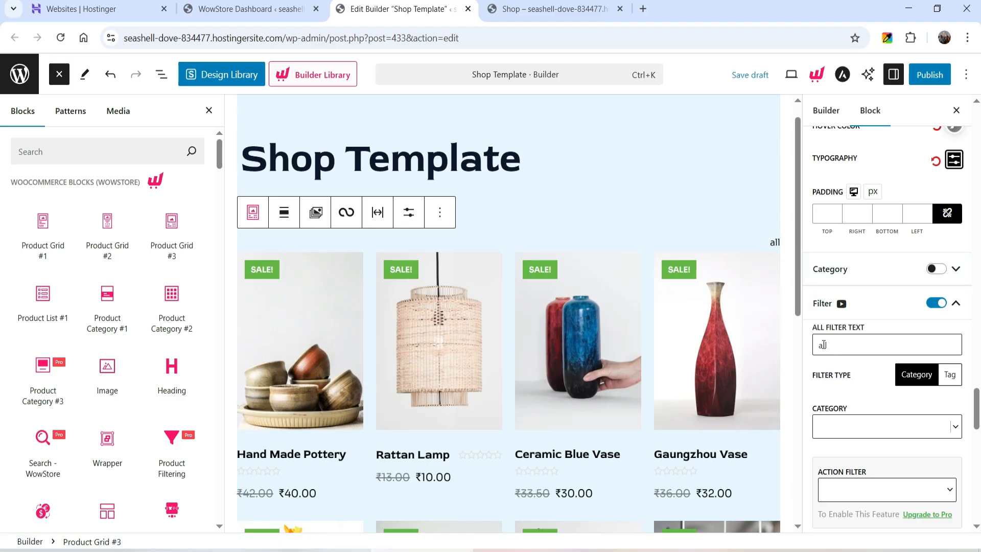
type("A")
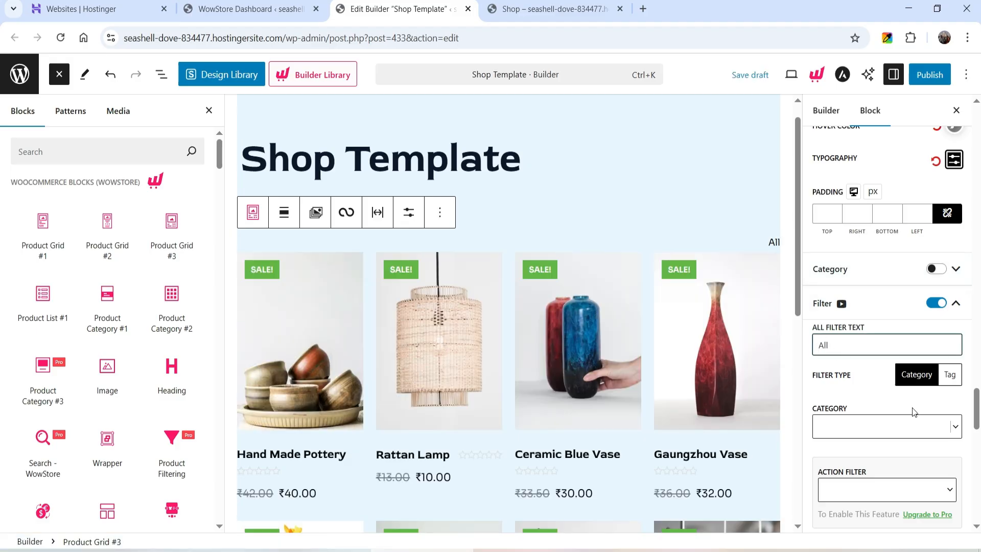
Add the All Products, Garden Decor, Home Decor, Most Popular and New Arrival categories to the grid's filter.
scroll(905, 391, "down", 1)
scroll(906, 391, "down", 4)
left_click(887, 225)
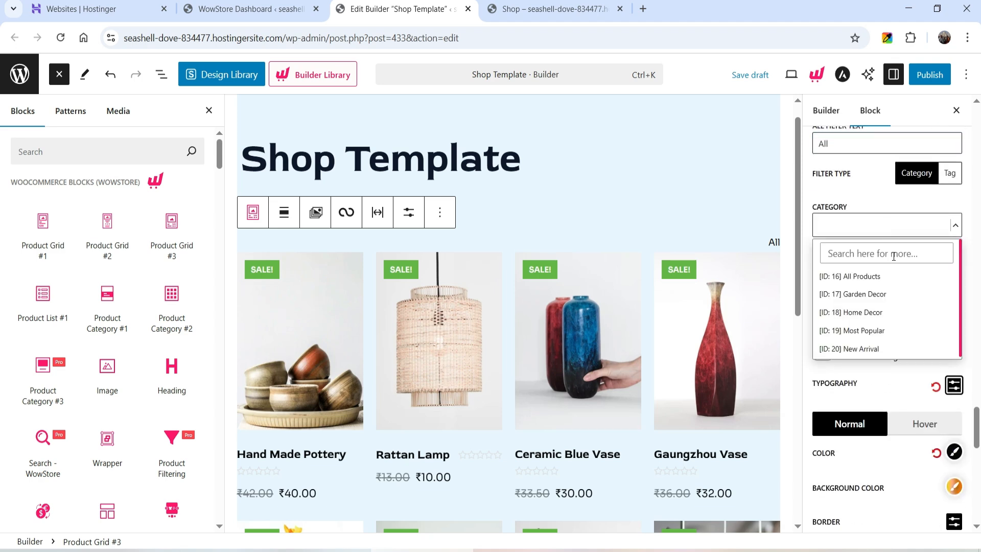
left_click(894, 280)
left_click(892, 229)
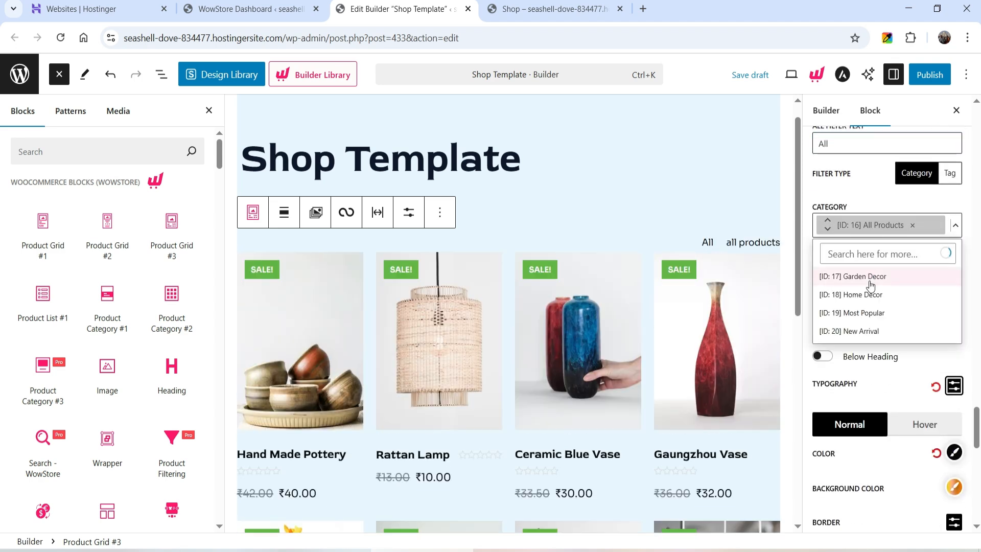
left_click(870, 277)
left_click(891, 232)
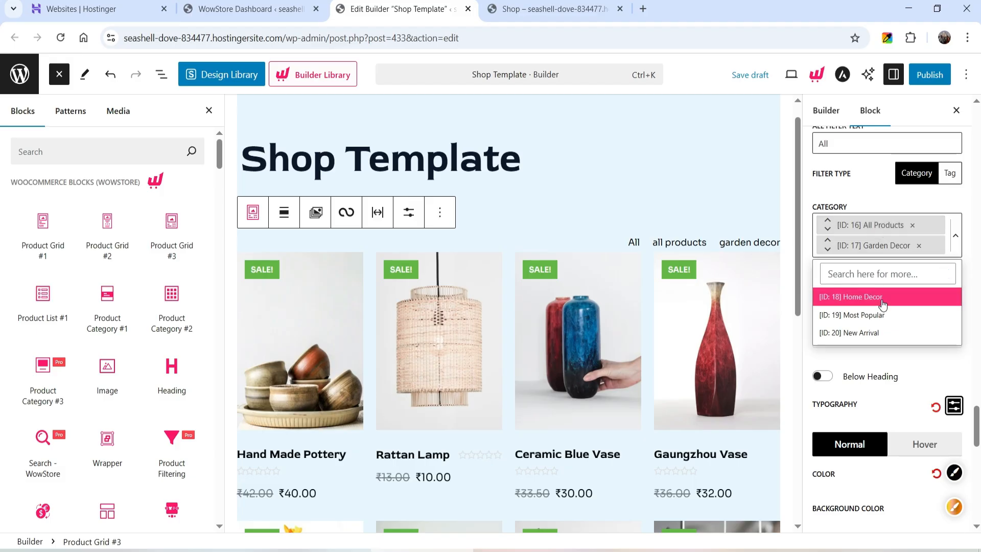
left_click(889, 294)
left_click(891, 266)
left_click(878, 331)
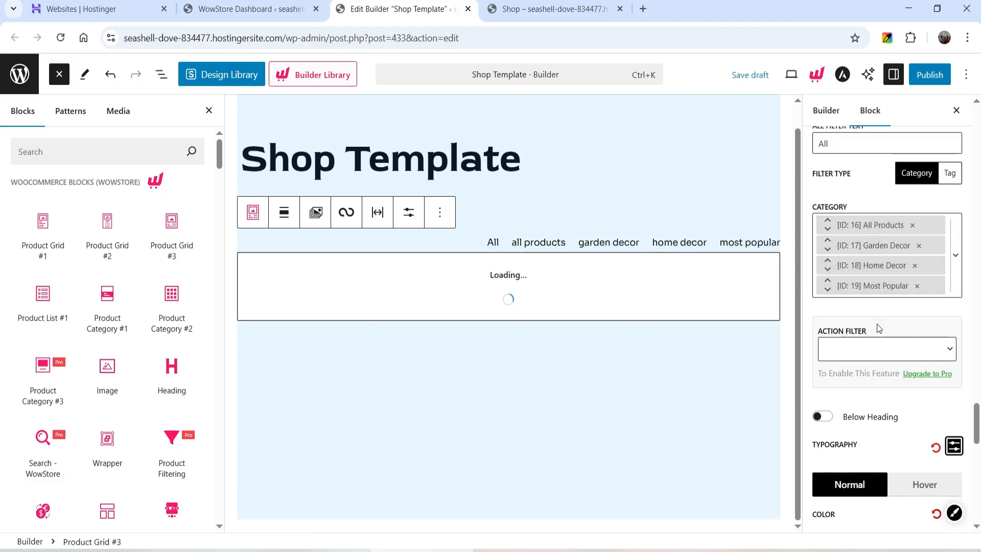
left_click(890, 283)
left_click(890, 340)
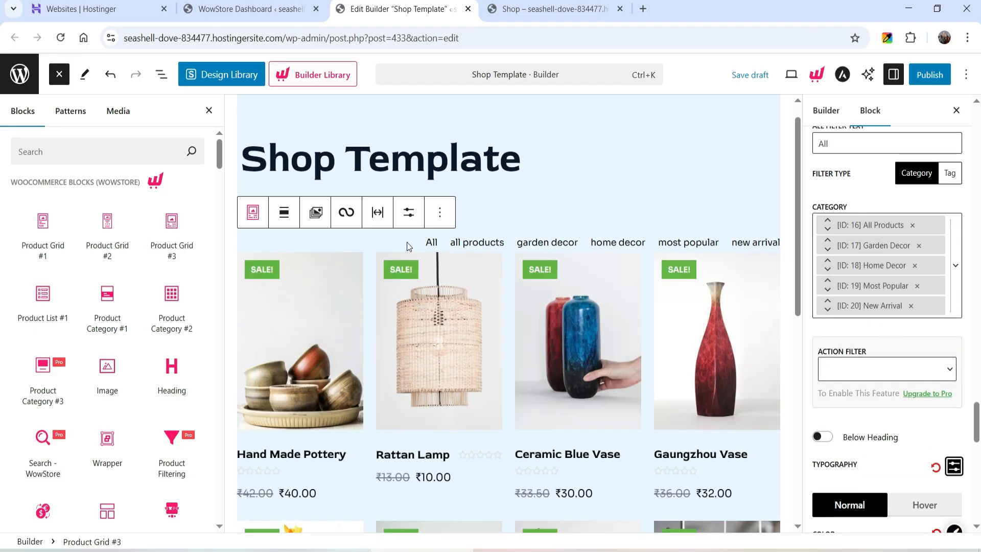
Set the filter's bottom padding to 30 px.
scroll(872, 296, "down", 6)
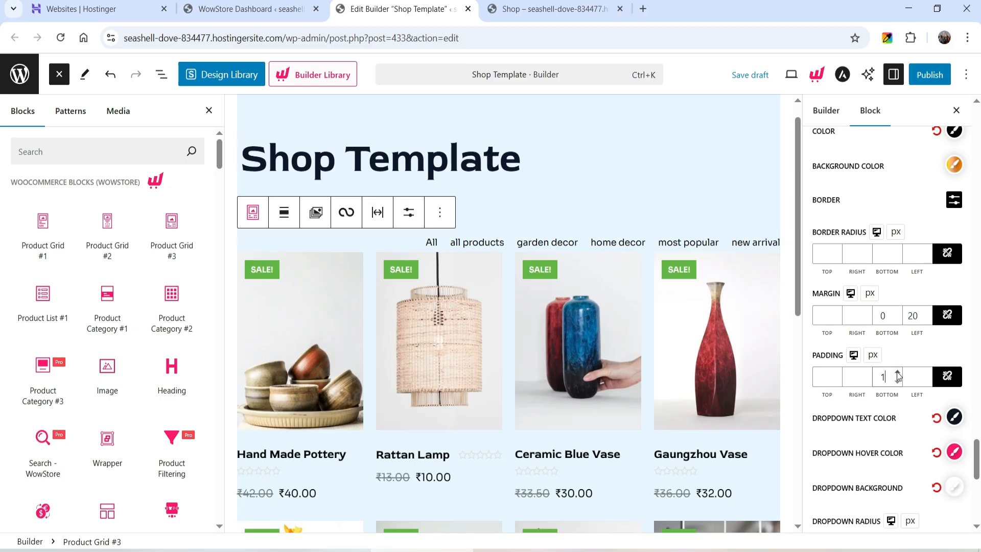
type("30")
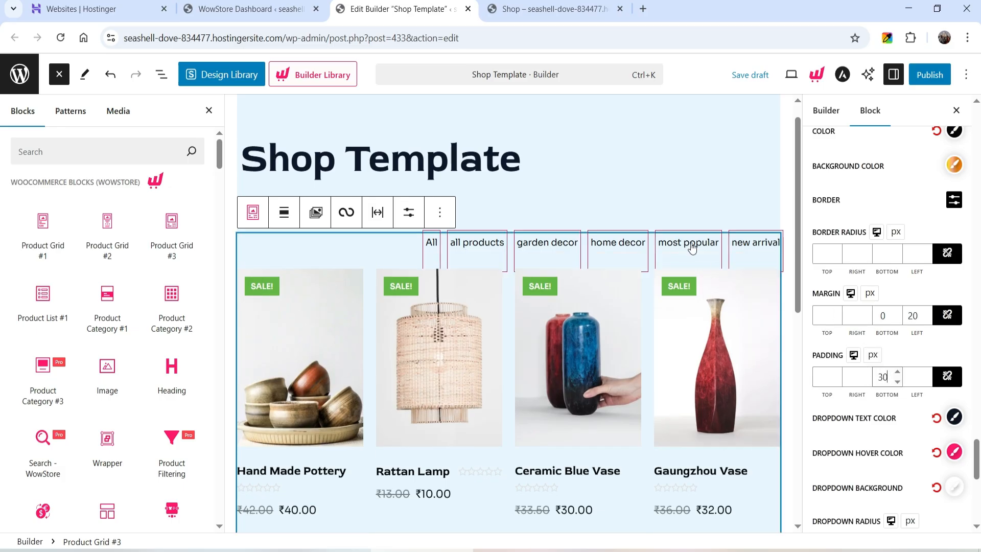
Enable pagination for the product grid and check it below the products.
scroll(964, 256, "down", 1)
scroll(964, 255, "down", 3)
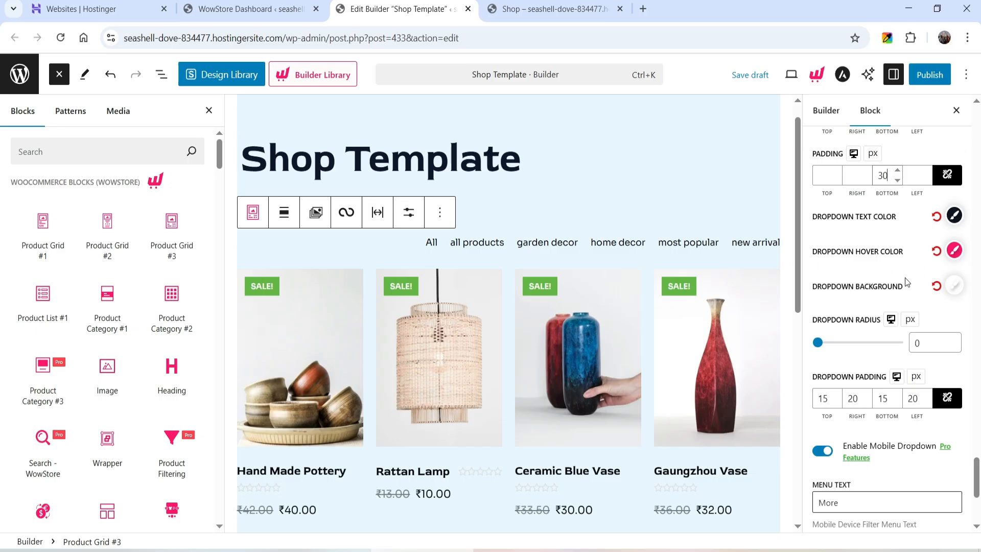
scroll(910, 307, "down", 4)
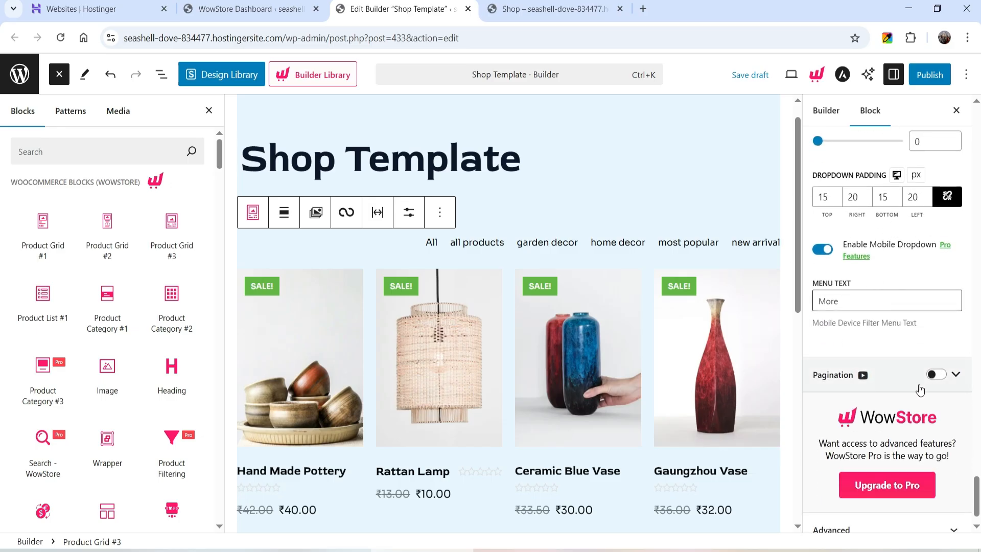
scroll(618, 347, "down", 10)
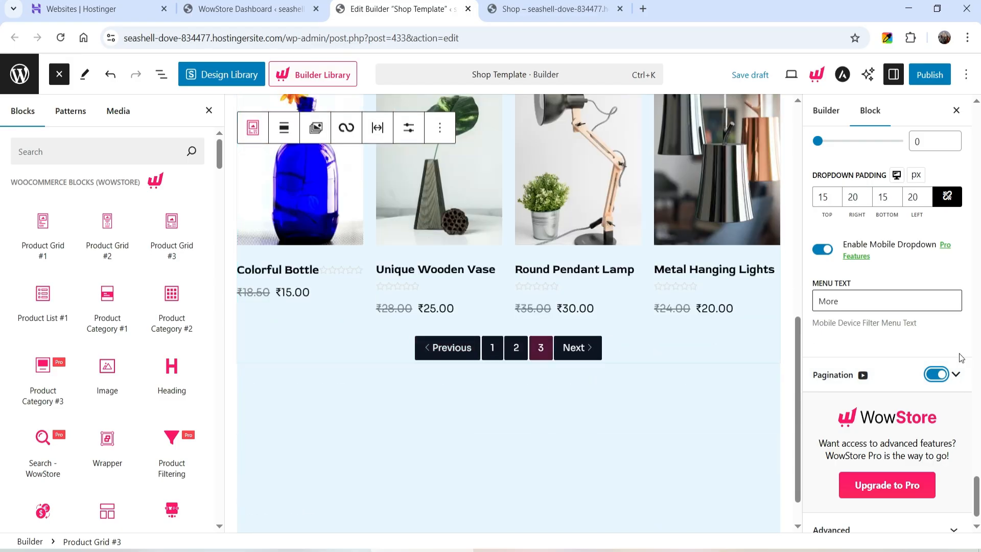
Try the Load More pagination type on the product grid and return it to the Pagination type.
left_click(955, 375)
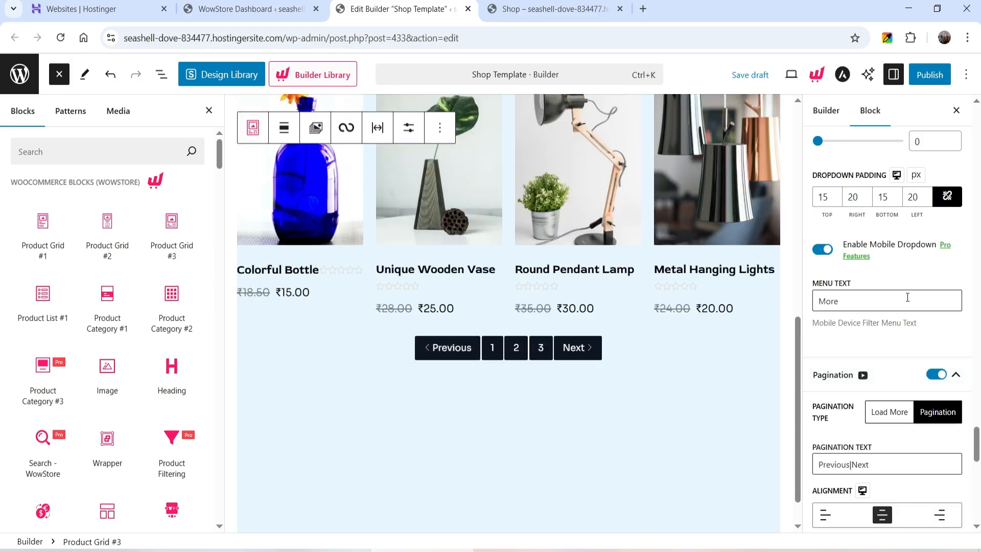
scroll(906, 298, "down", 5)
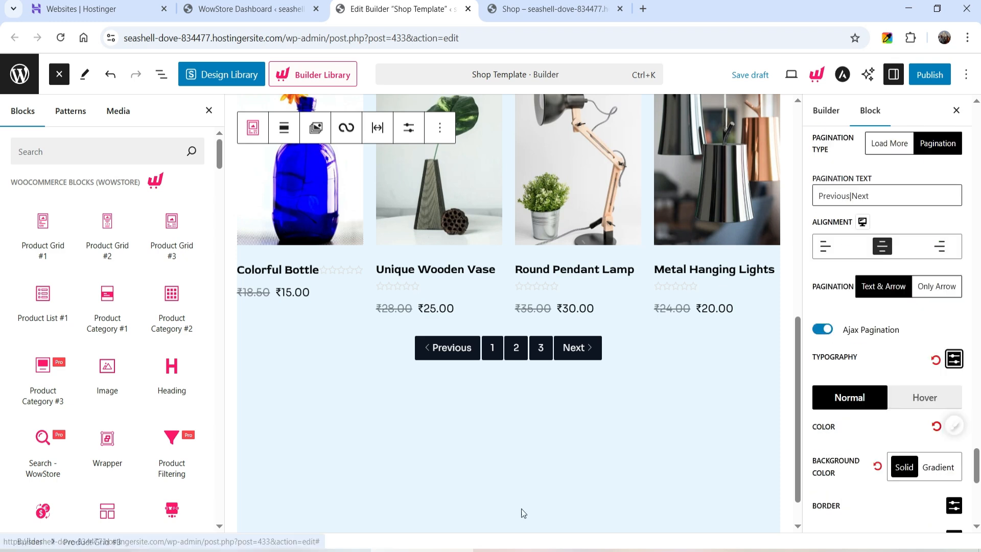
left_click(491, 352)
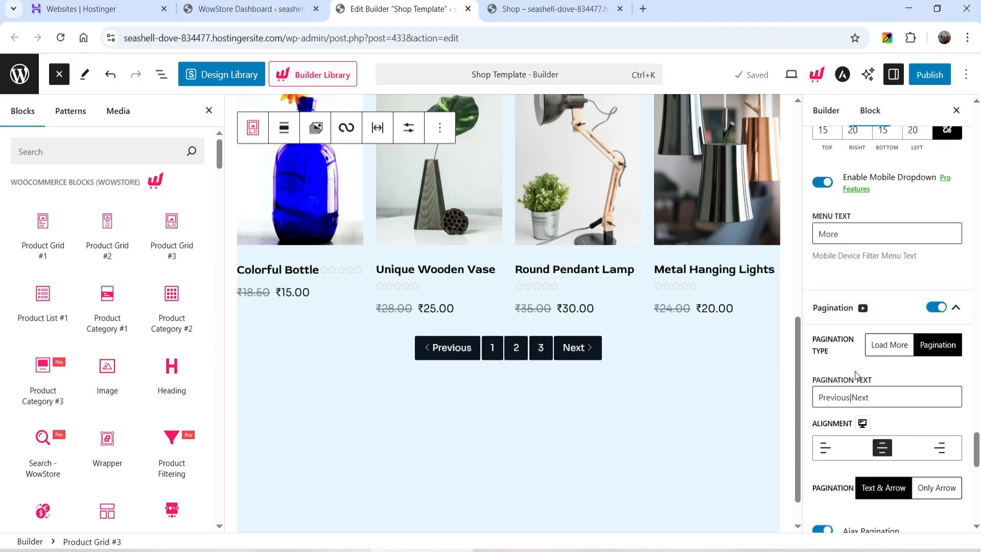
left_click(902, 352)
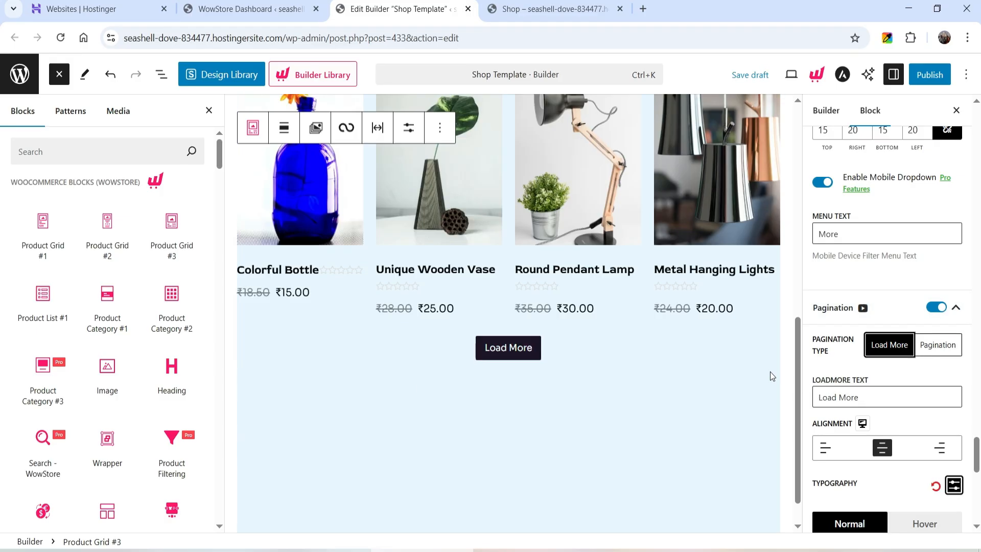
left_click(945, 347)
Review the pagination's typography, colour, border, margin, padding and gap settings and the grid's additional CSS class option.
scroll(958, 373, "down", 6)
scroll(971, 332, "up", 2)
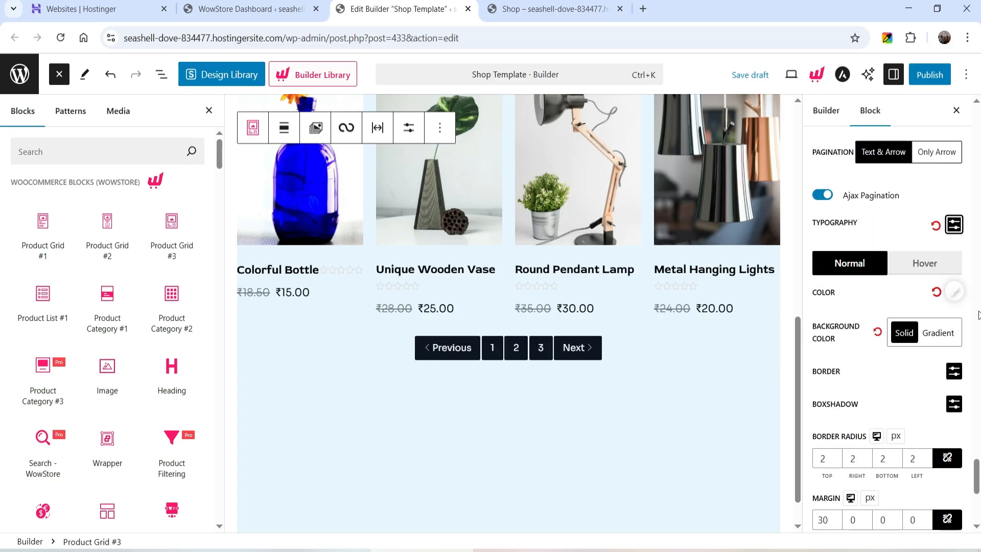
scroll(932, 297, "down", 7)
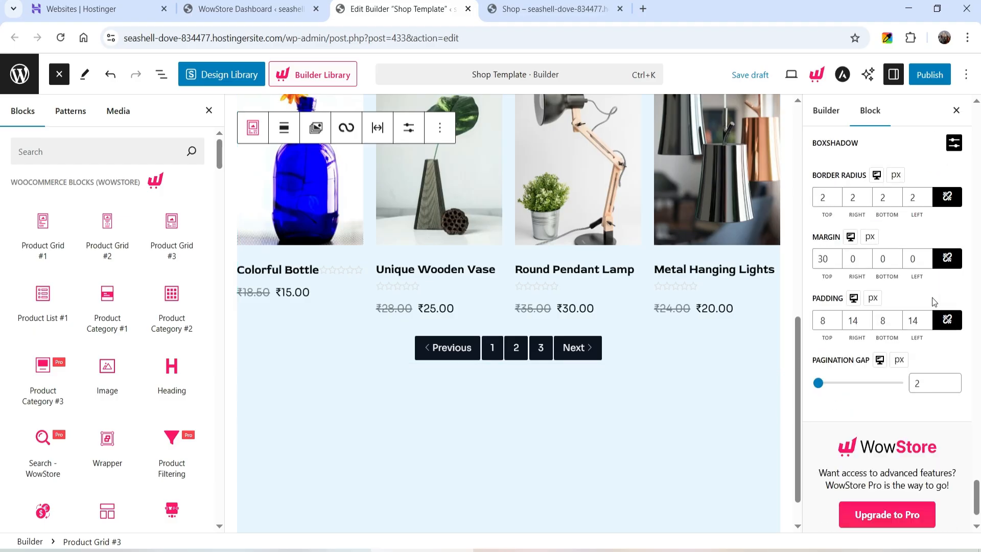
left_click(953, 493)
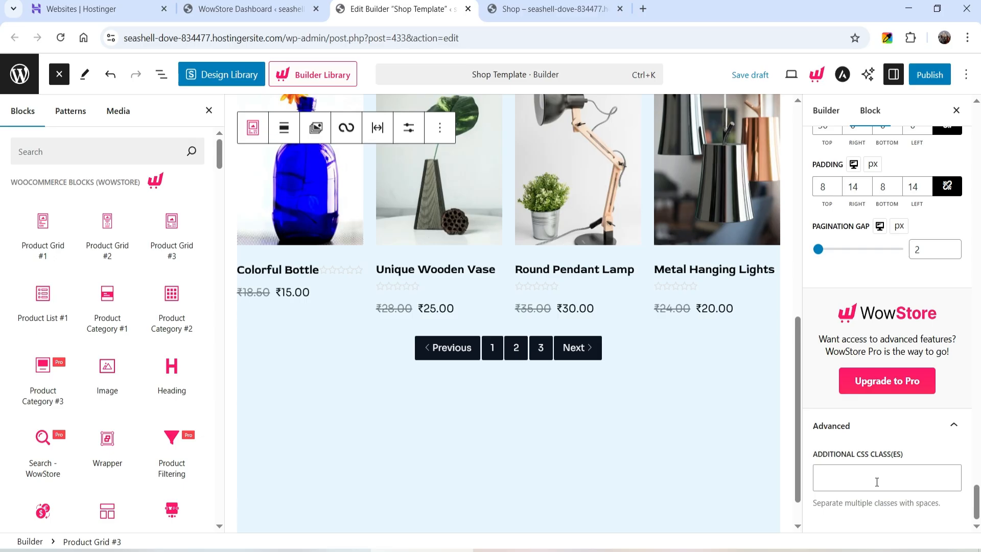
scroll(806, 336, "up", 10)
scroll(785, 348, "up", 8)
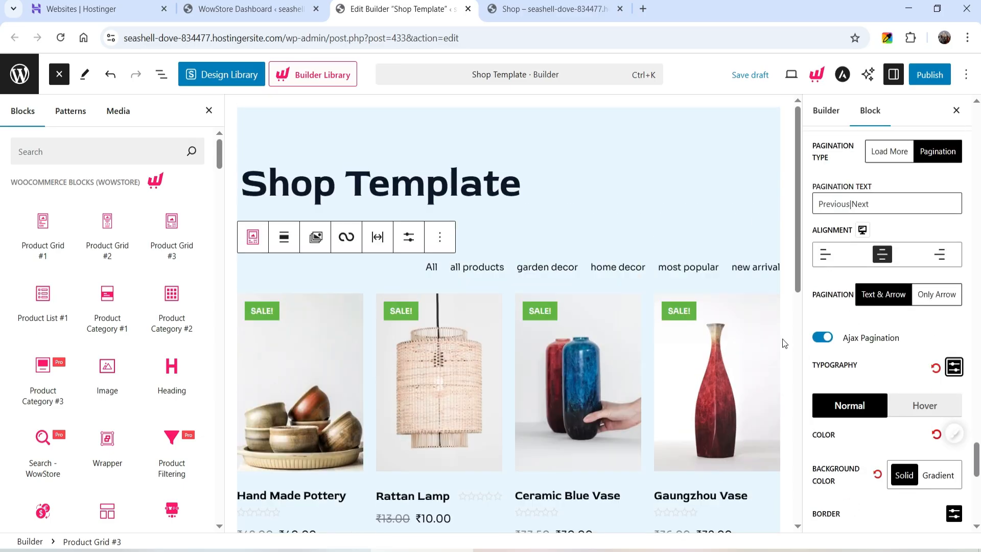
Publish the shop template and reload the live Shop page to load the new layout.
left_click(930, 75)
left_click(930, 73)
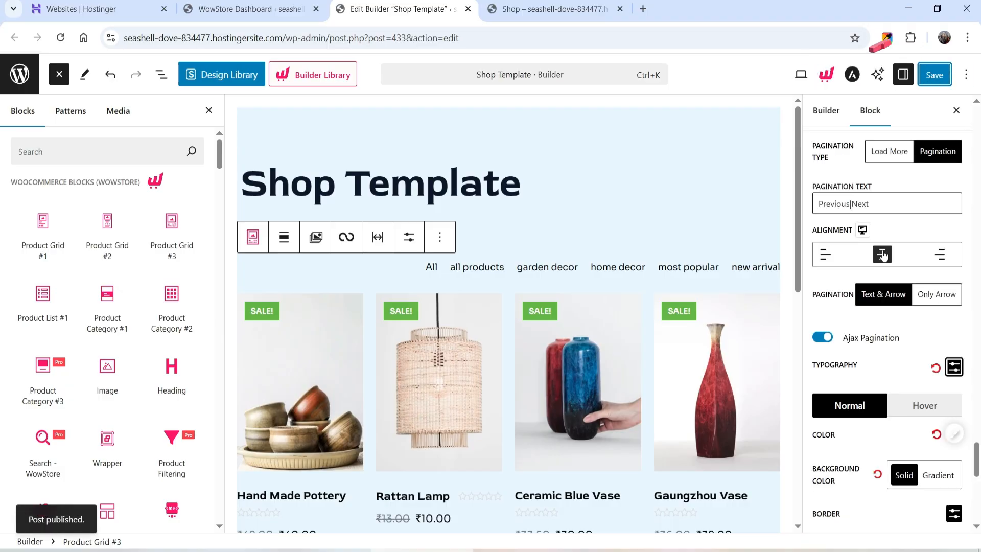
left_click(542, 16)
scroll(909, 234, "down", 4)
scroll(904, 259, "up", 4)
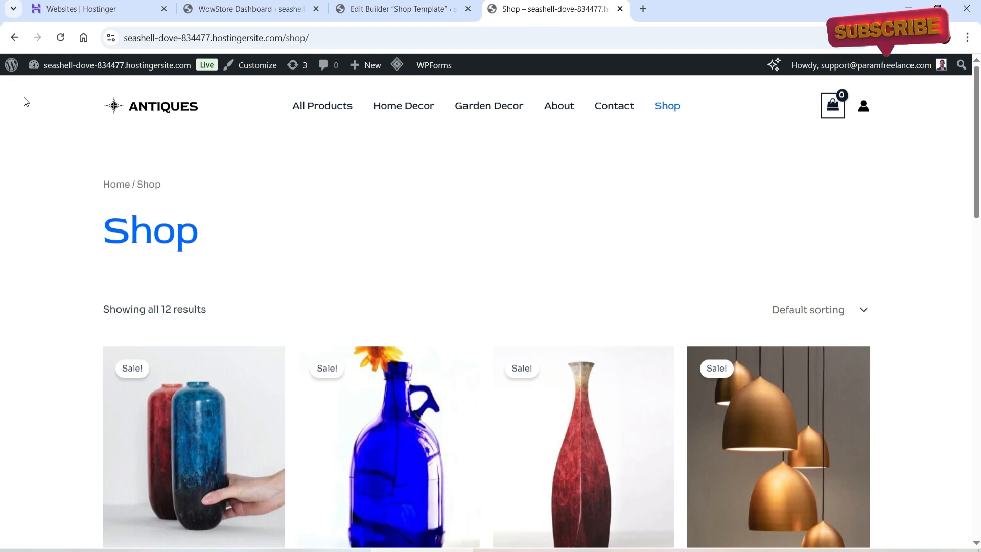
left_click(58, 39)
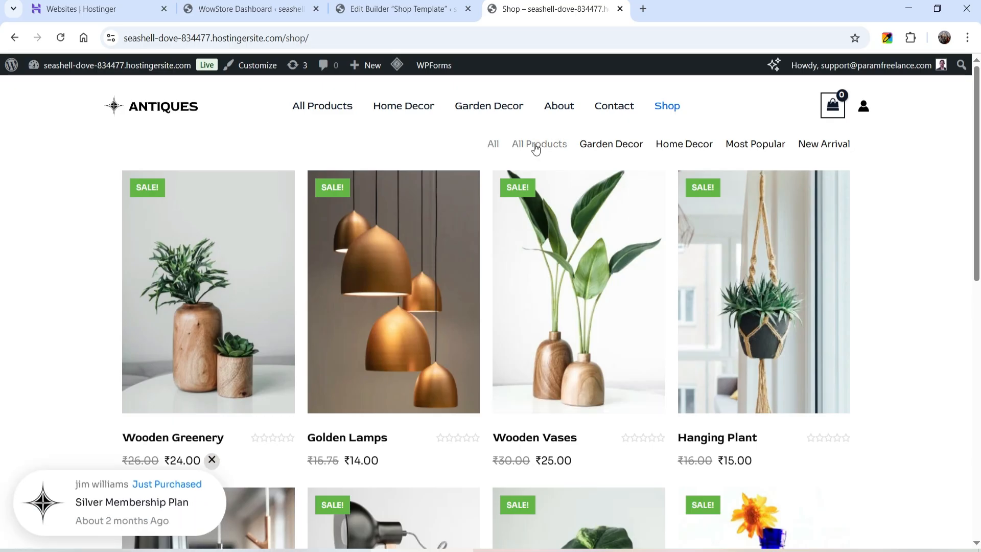
Check the product hover actions on the live Shop page and view page 2 of the products.
mouse_move(751, 270)
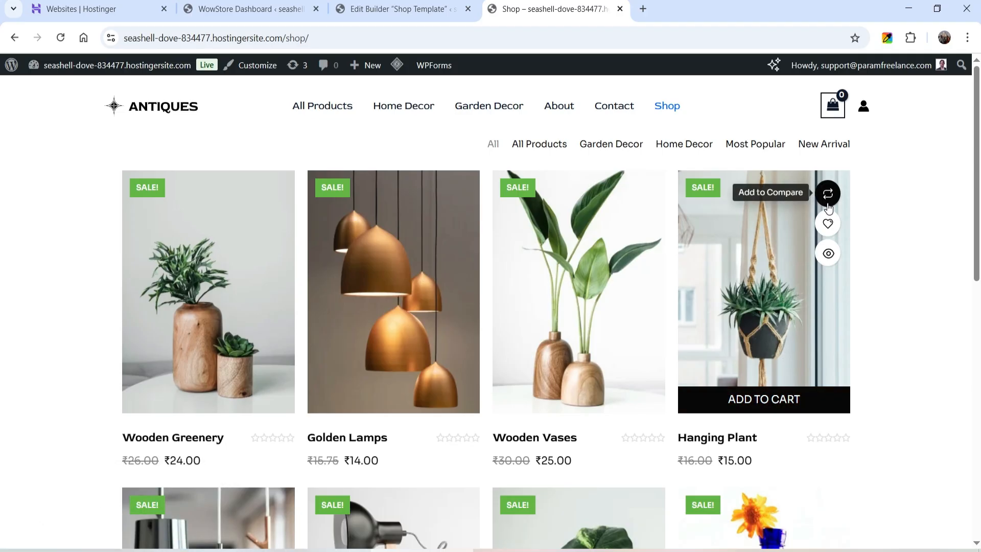
scroll(697, 256, "down", 1)
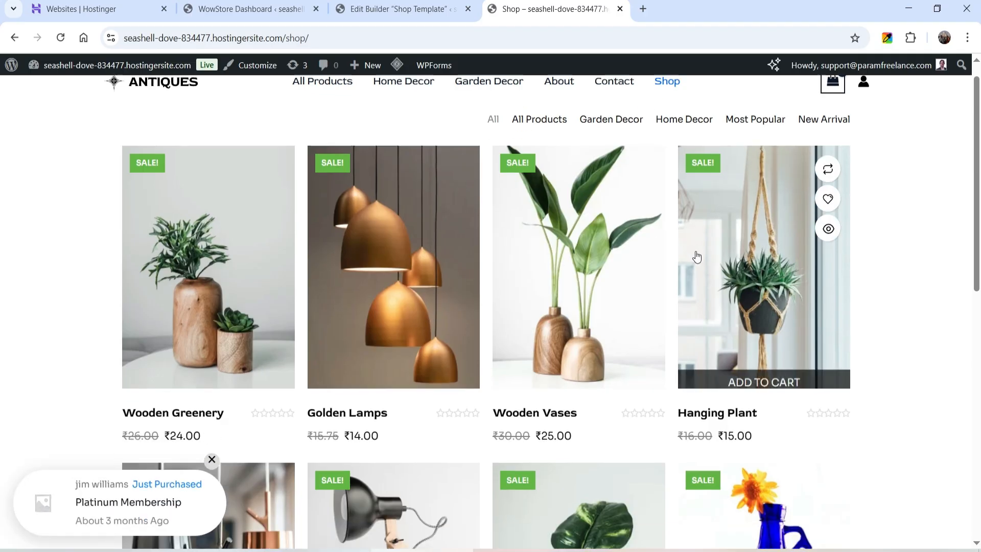
scroll(794, 258, "down", 8)
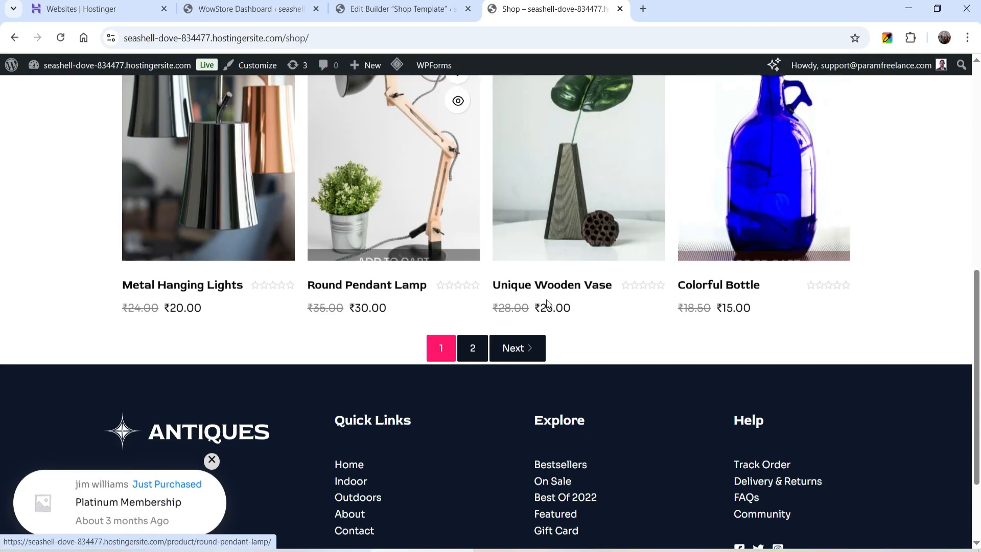
left_click(472, 347)
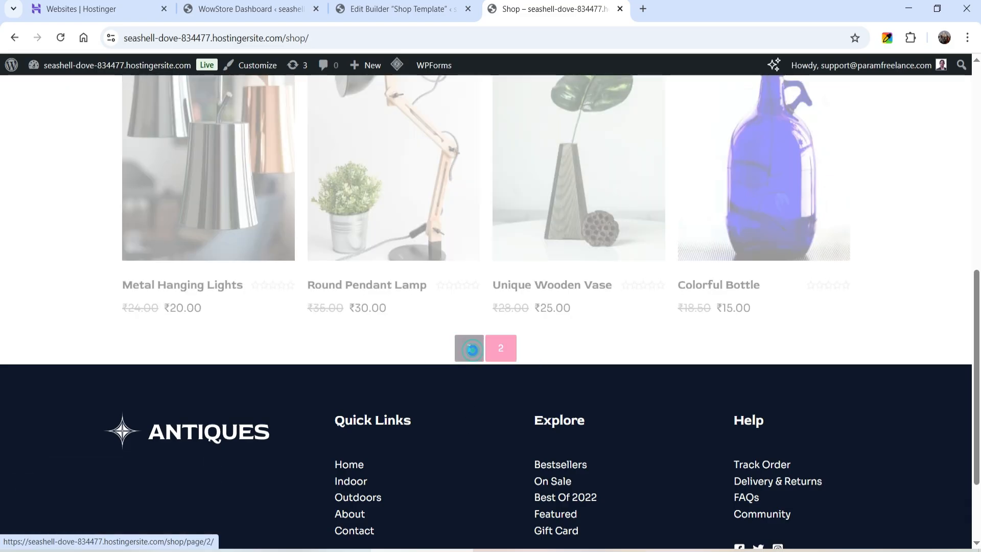
scroll(832, 345, "up", 1)
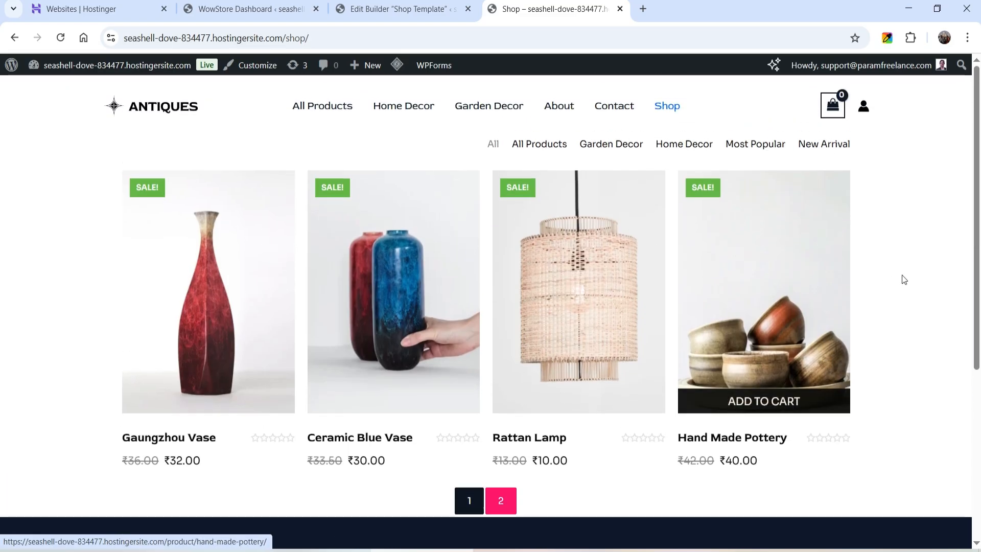
scroll(907, 294, "down", 2)
scroll(909, 306, "up", 3)
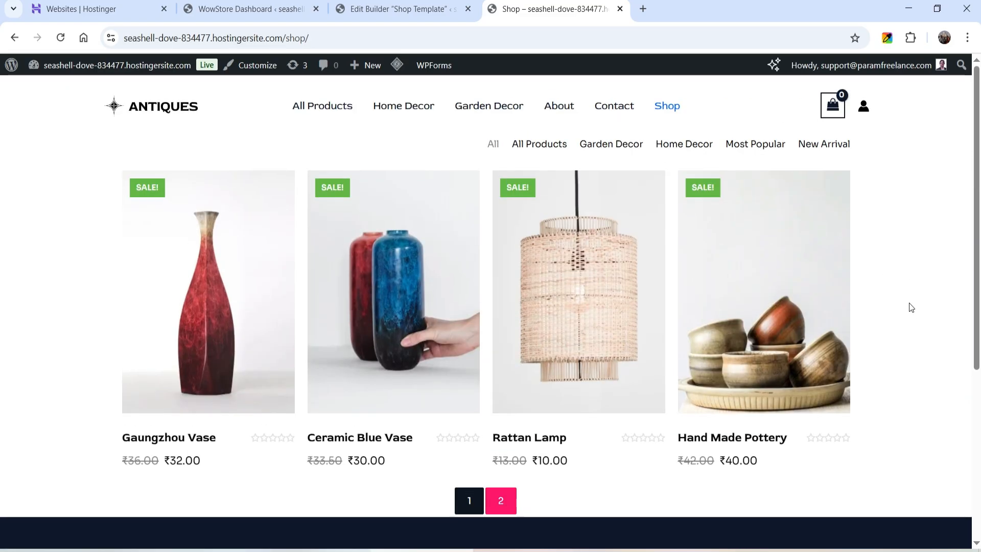
Test the live shop filter with the Garden Decor, Home Decor and All Products categories.
left_click(613, 146)
scroll(910, 246, "down", 3)
scroll(706, 380, "up", 3)
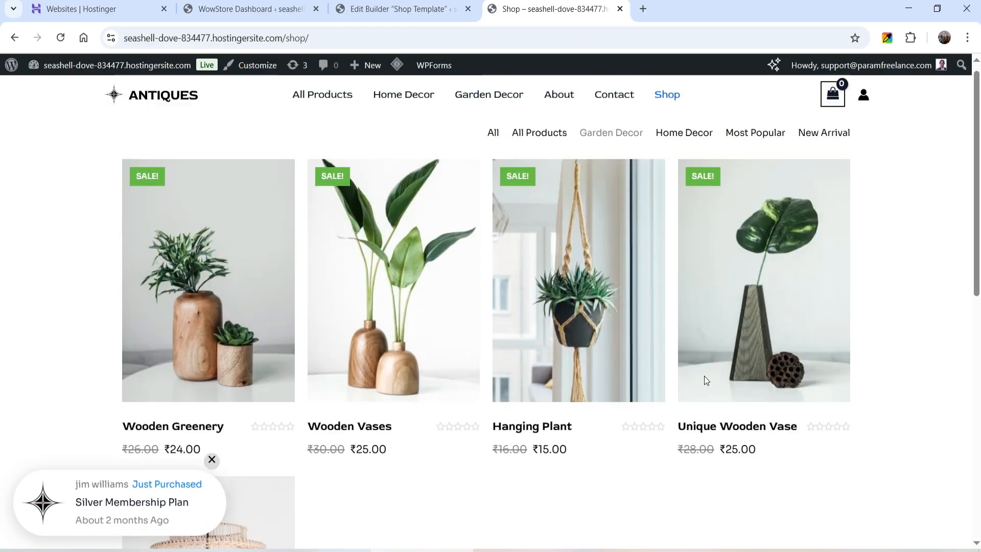
left_click(704, 146)
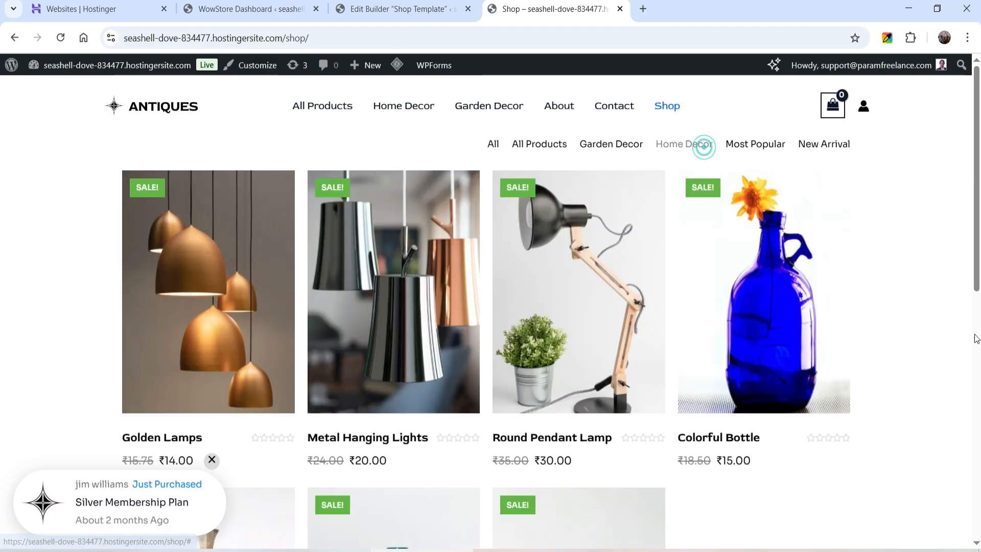
scroll(889, 329, "down", 5)
scroll(771, 256, "up", 4)
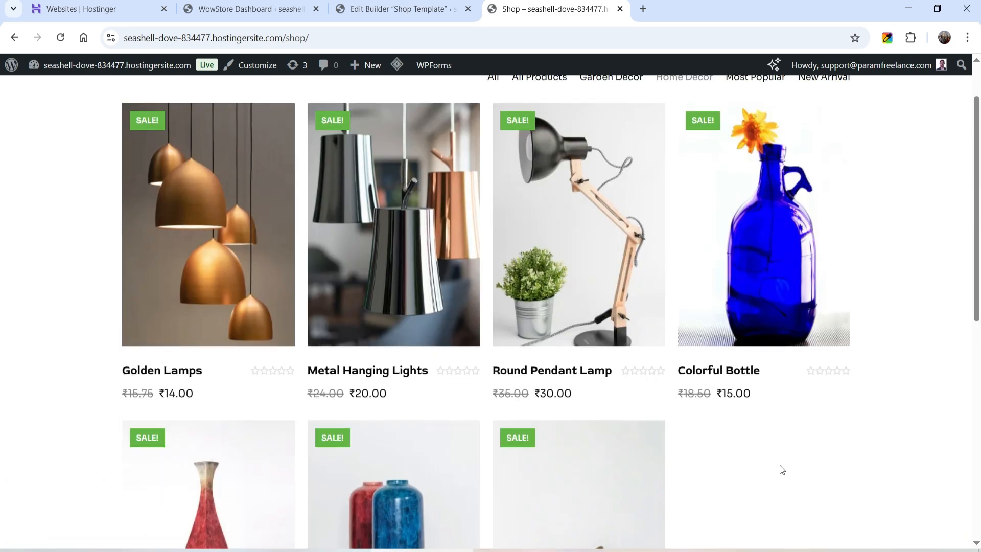
scroll(780, 464, "up", 2)
left_click(537, 144)
scroll(856, 286, "down", 1)
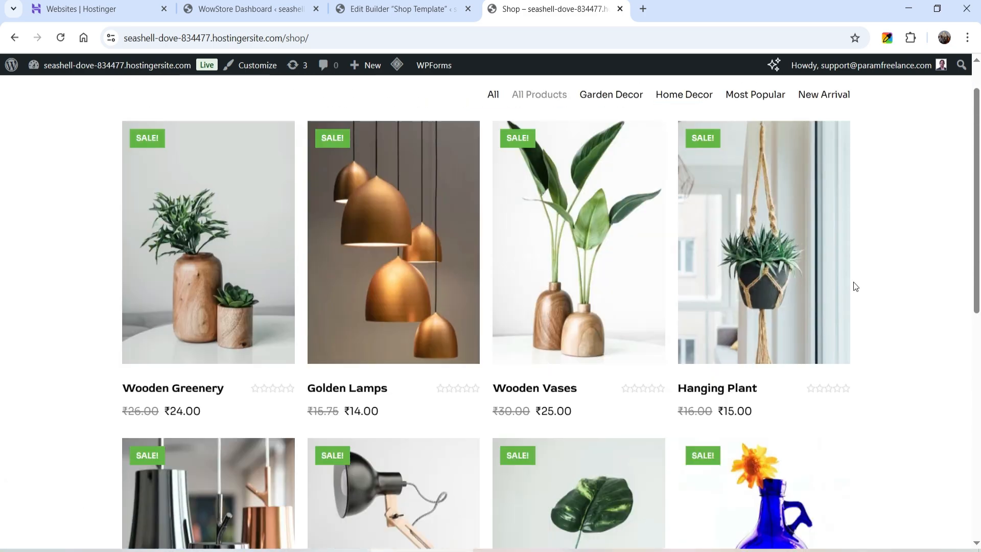
scroll(856, 286, "down", 8)
scroll(497, 344, "up", 10)
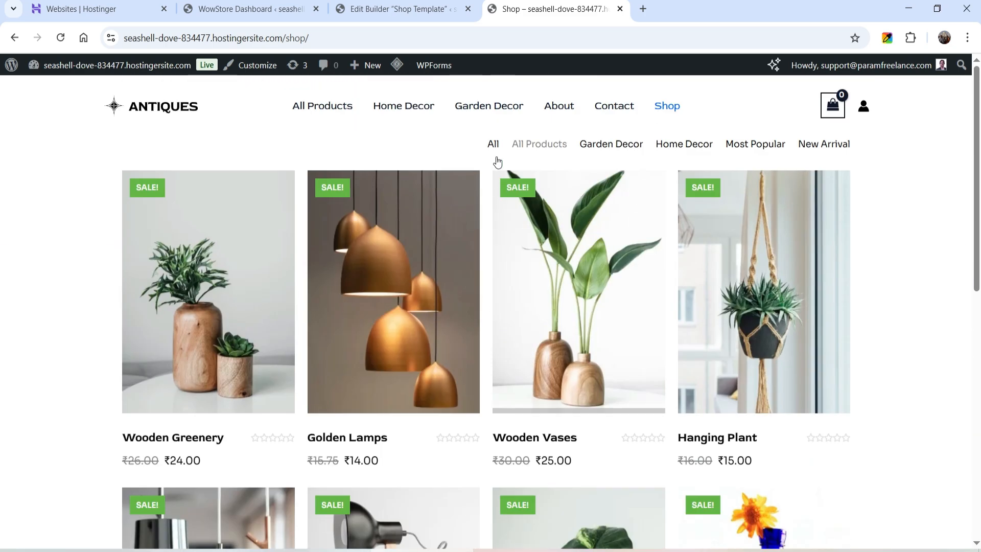
Return to the shop template editor and insert a Product Category #1 block above the product grid.
left_click(402, 9)
mouse_move(121, 346)
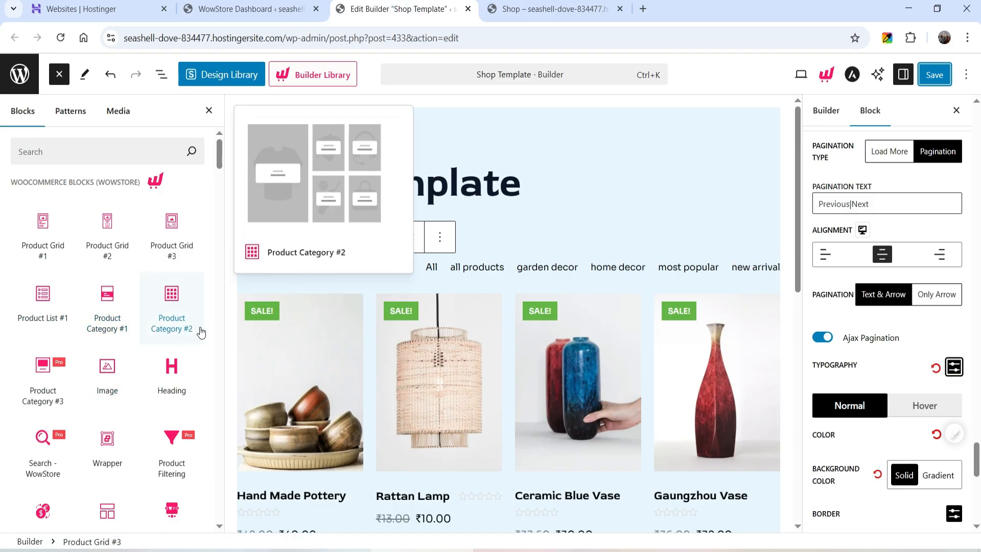
mouse_move(144, 317)
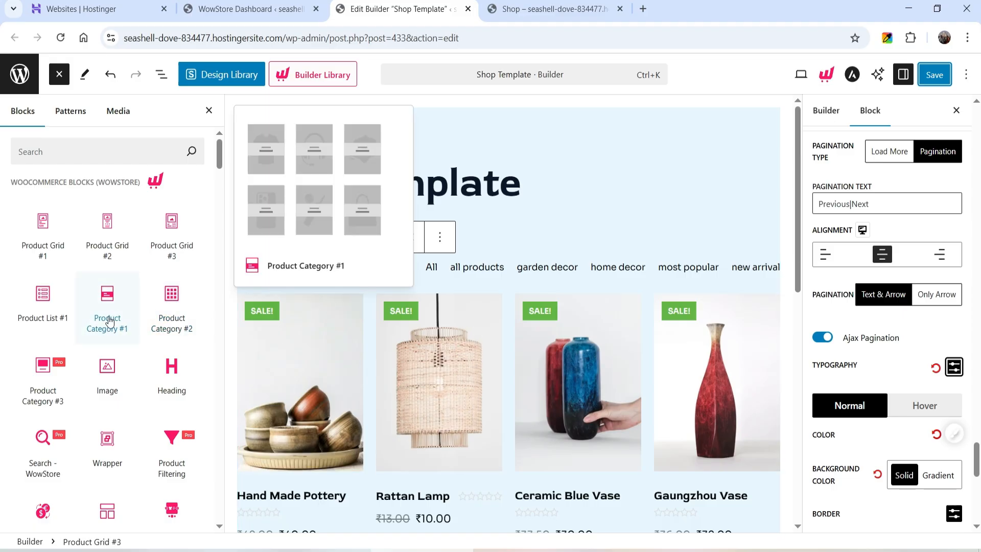
left_click_drag(107, 301, 482, 250)
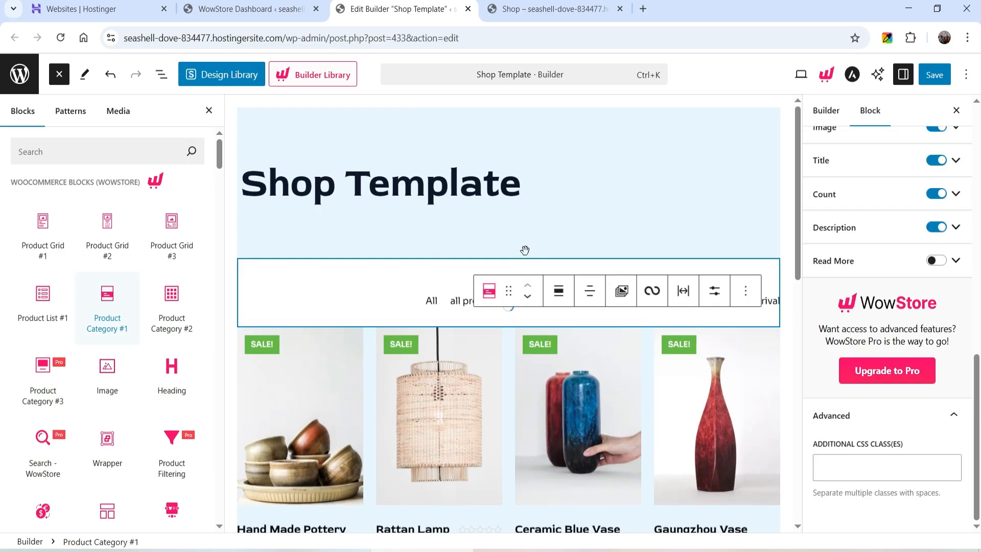
scroll(614, 329, "down", 3)
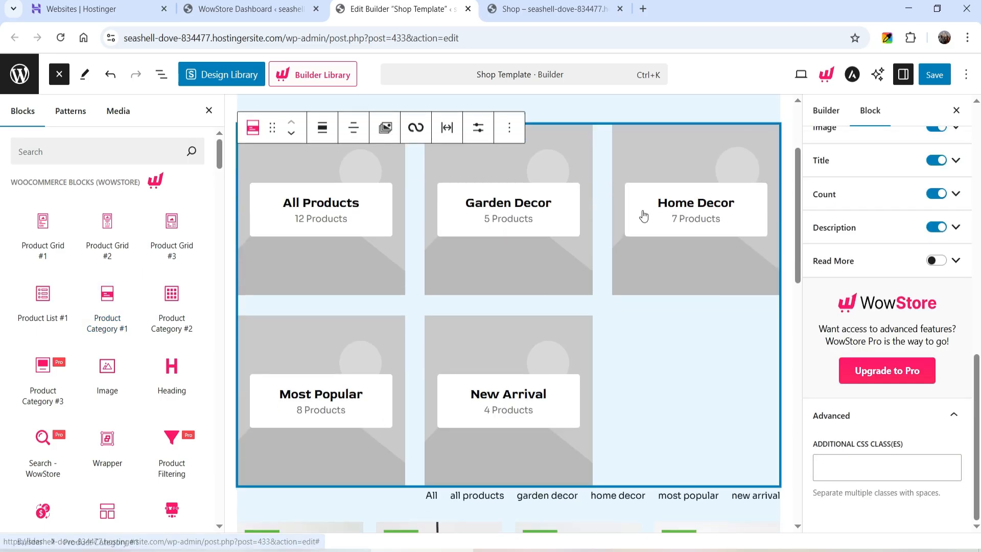
scroll(596, 409, "down", 4)
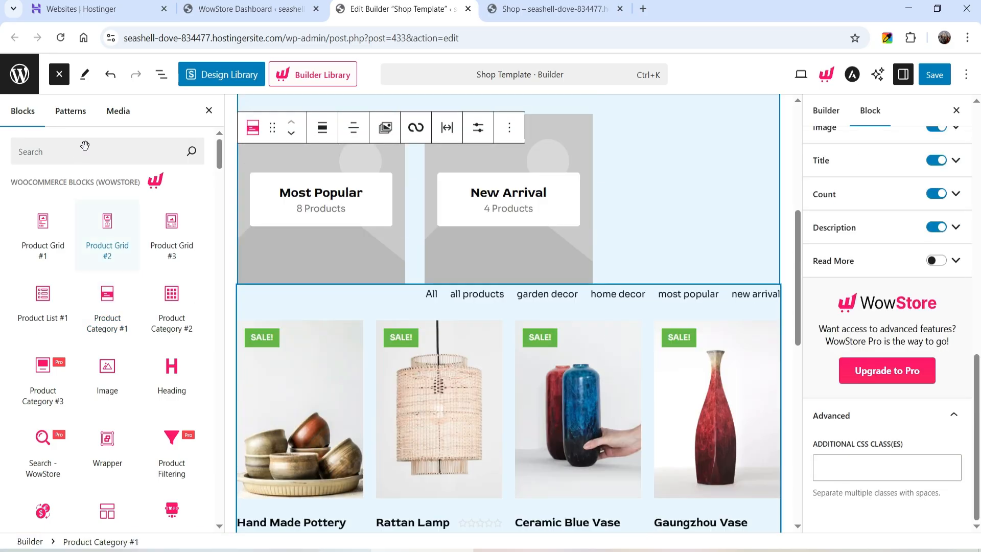
Find the Spacer block and insert it between the product category block and the product grid.
left_click(30, 152)
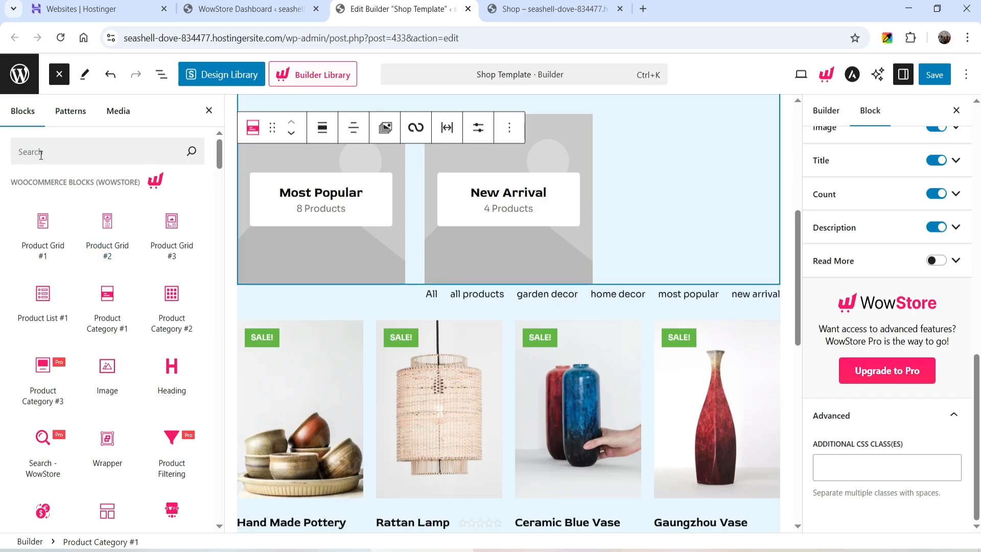
type("spac")
left_click_drag(44, 215, 468, 284)
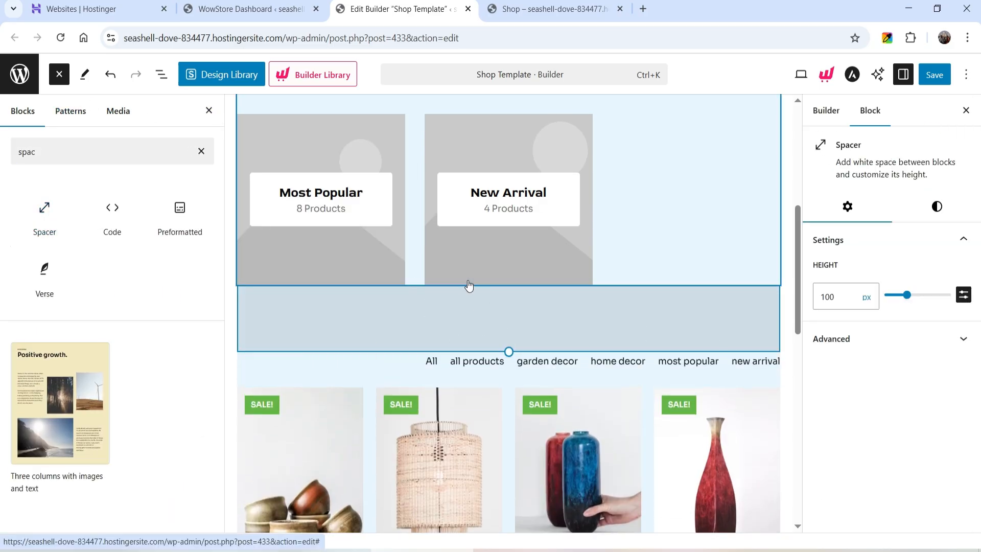
Set the product category block to 5 columns.
left_click(693, 207)
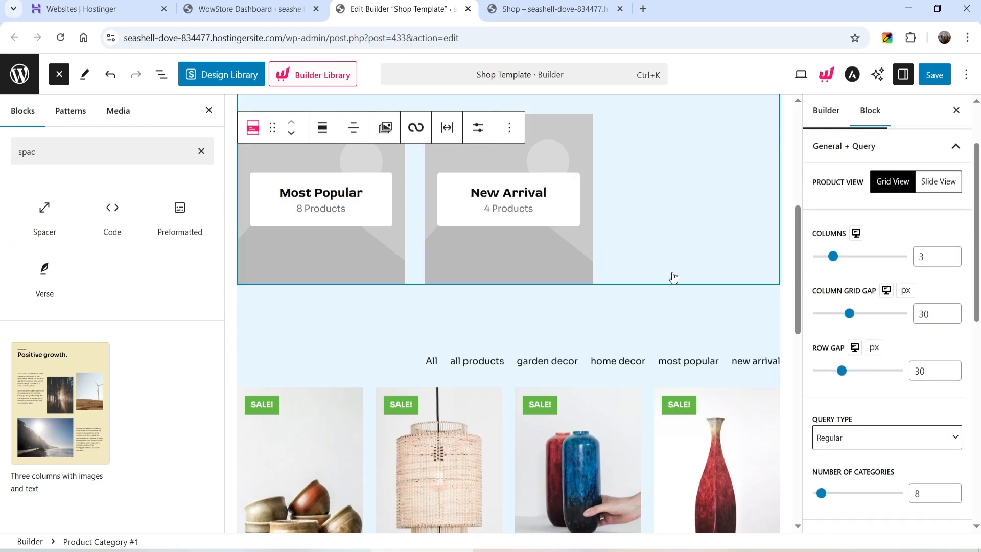
scroll(674, 276, "up", 4)
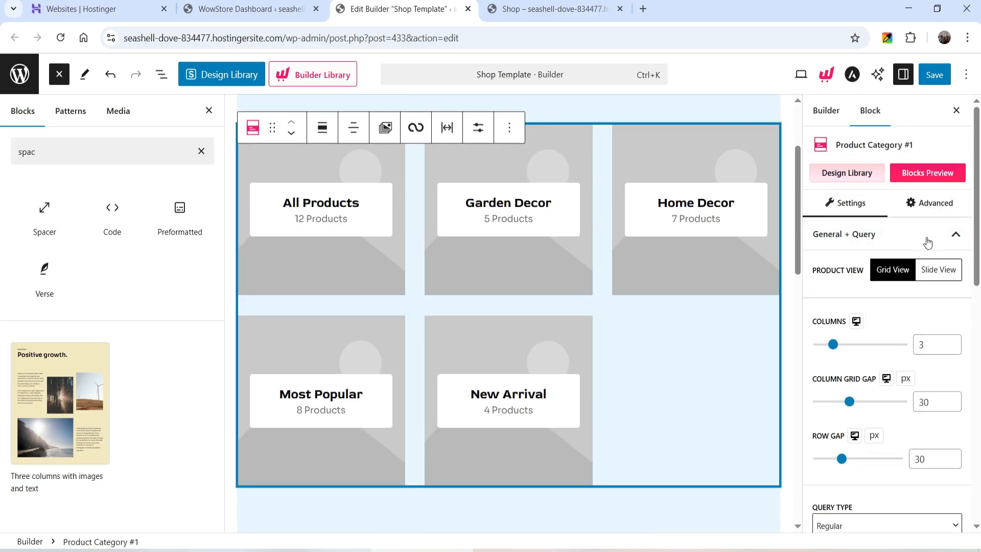
left_click(951, 342)
left_click(951, 342)
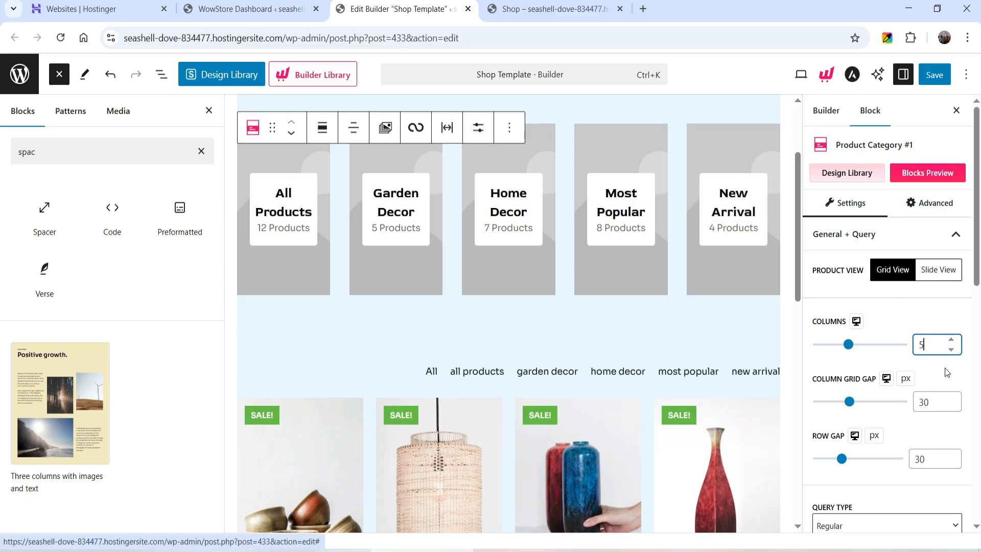
Set the product category block's column grid gap to 10 px and look through its query and alignment settings.
left_click(923, 402)
key("BackSpace")
type("2")
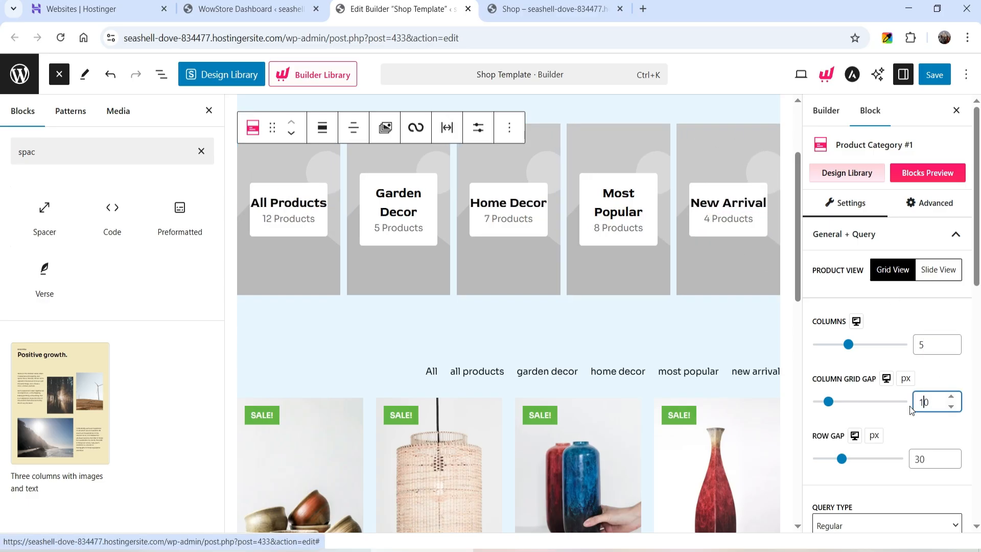
scroll(909, 405, "down", 4)
type("1")
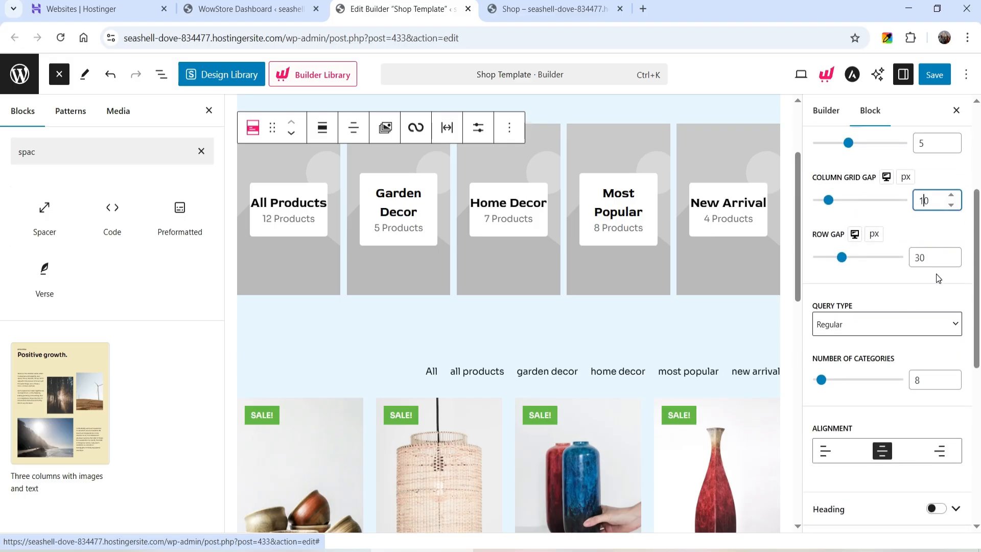
scroll(922, 267, "down", 1)
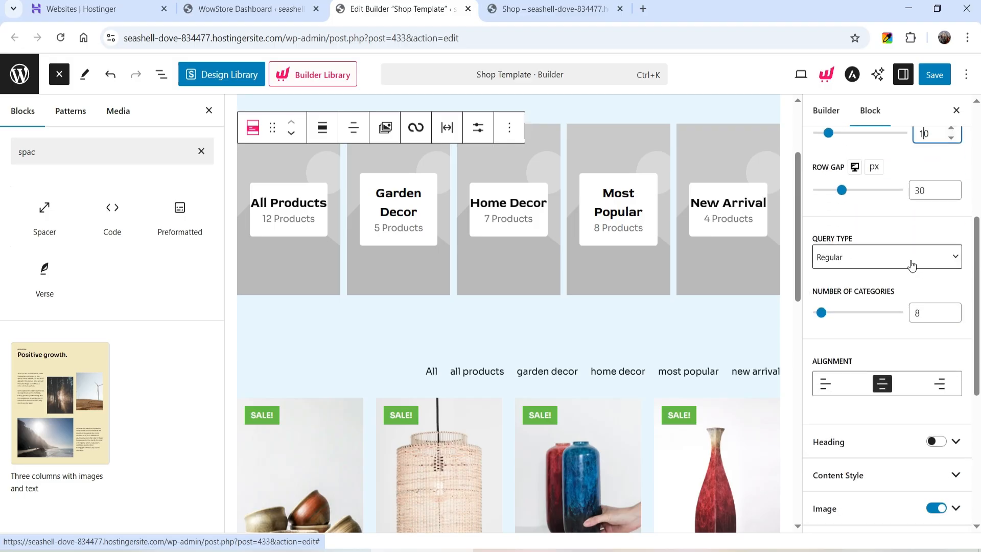
Review the category block's query type options, keeping Regular, and try left alignment before restoring centre alignment.
left_click(912, 266)
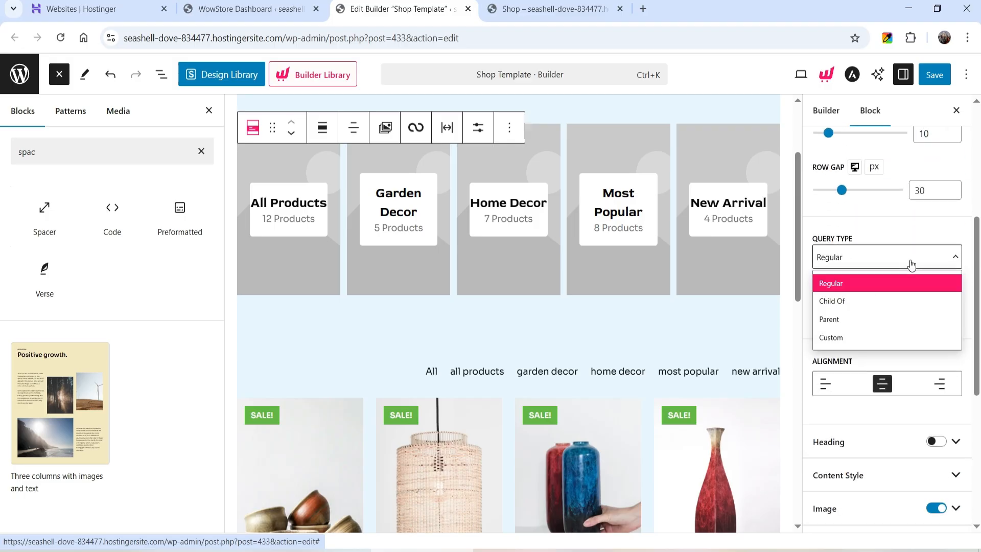
left_click(892, 283)
left_click(877, 267)
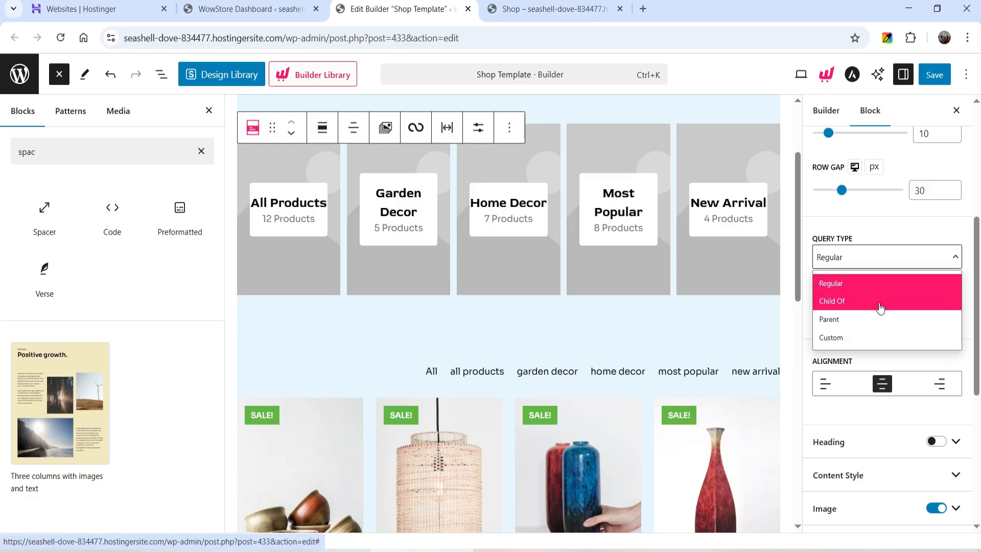
left_click(883, 264)
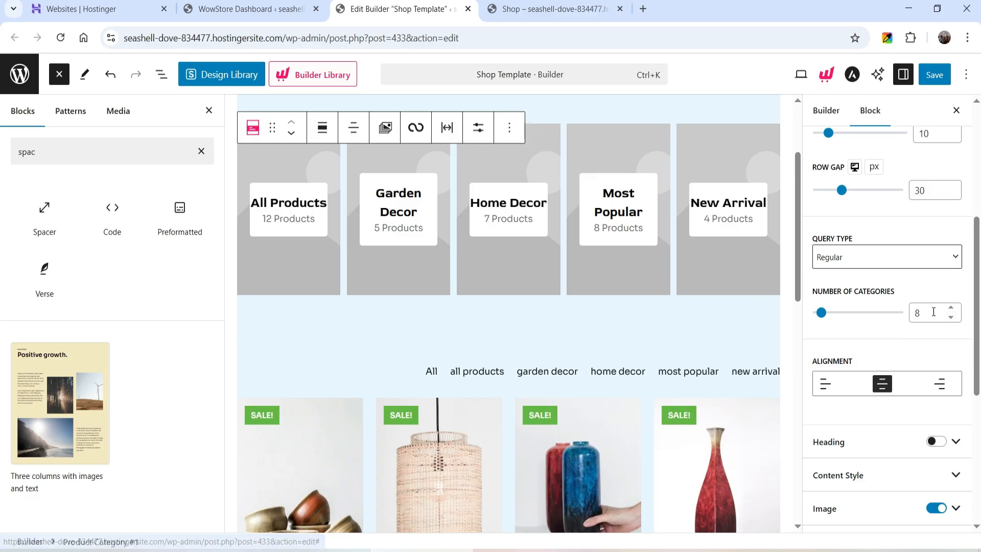
scroll(934, 312, "down", 1)
left_click(827, 317)
left_click(882, 316)
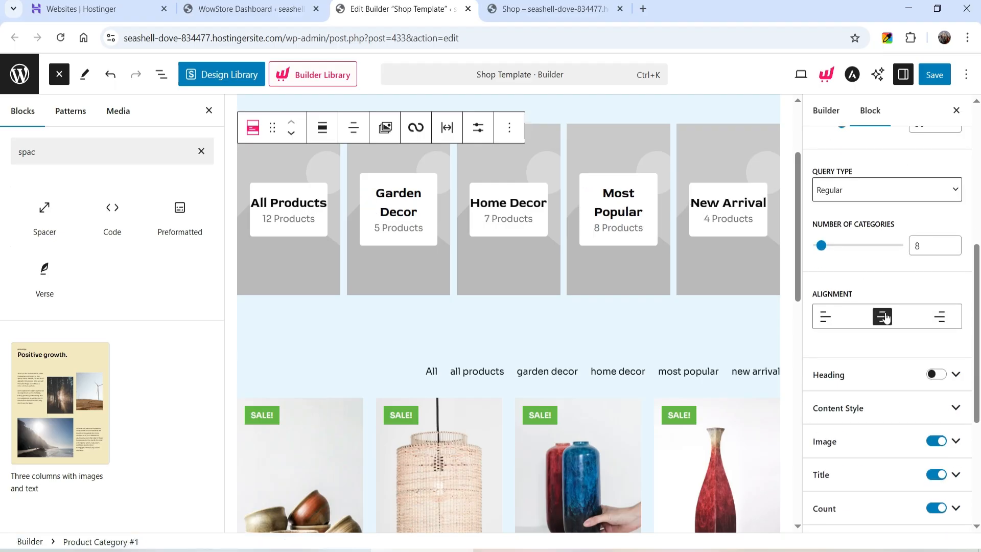
scroll(905, 322, "down", 2)
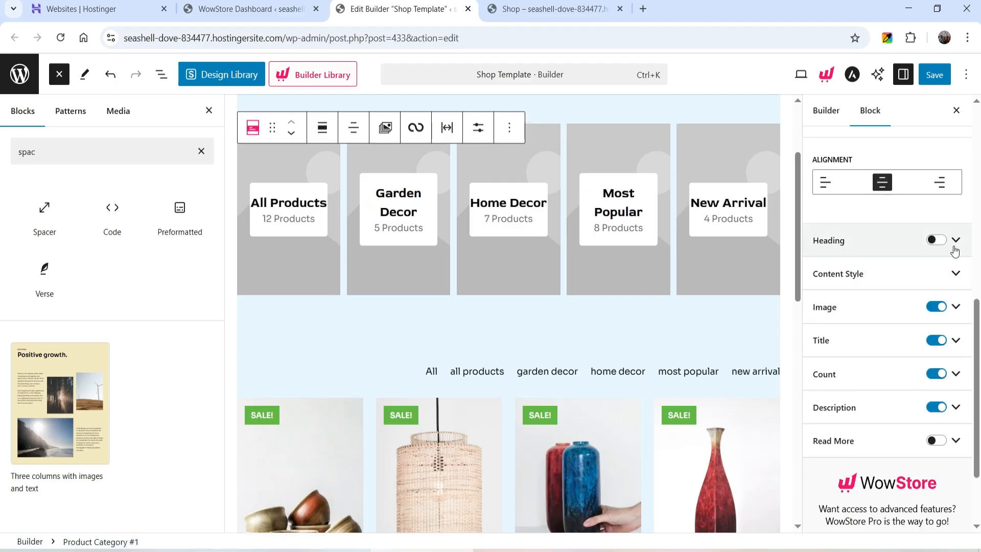
Try the category block's heading, image, title, count and description switches, returning each one to its original setting.
left_click(935, 240)
left_click(937, 241)
left_click(940, 308)
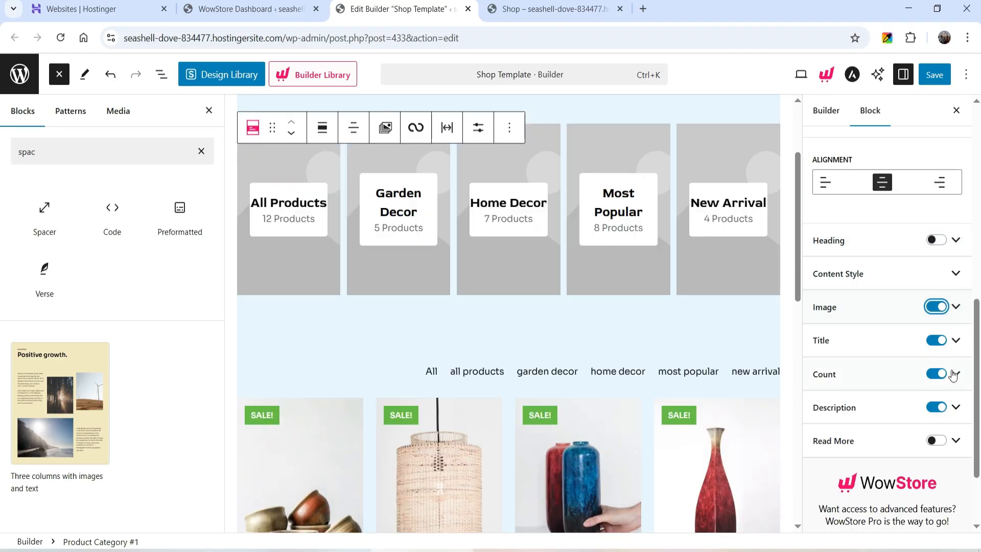
left_click(939, 341)
left_click(939, 341)
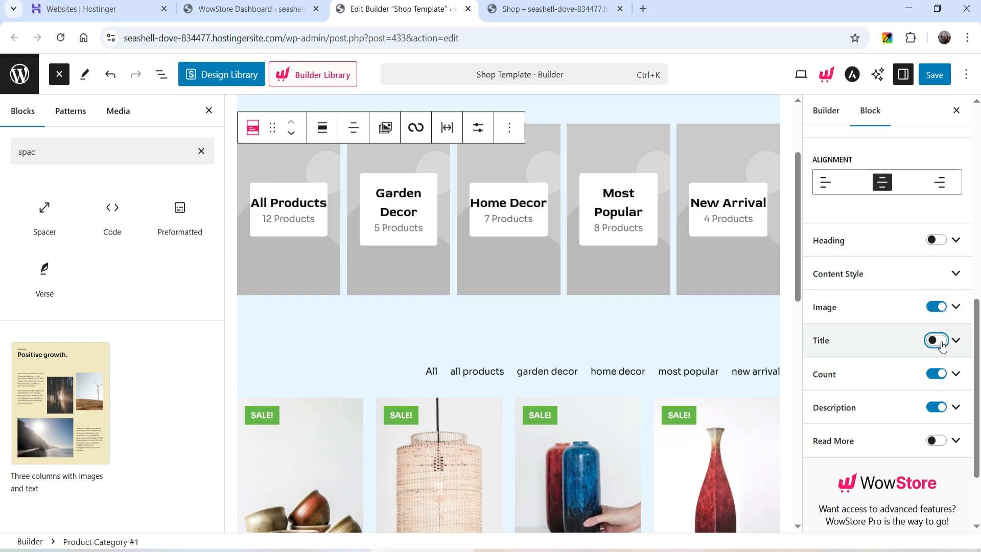
left_click(936, 375)
left_click(936, 376)
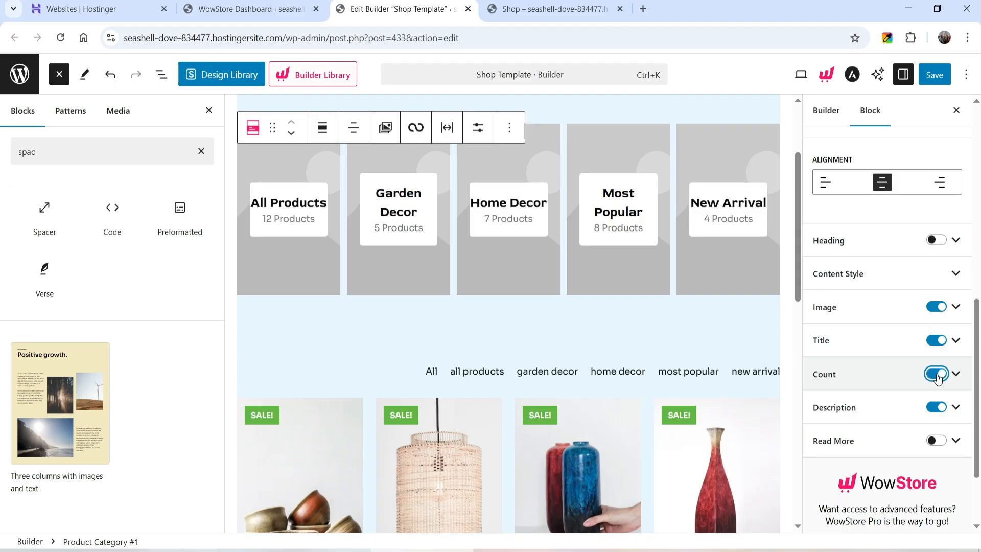
left_click(938, 411)
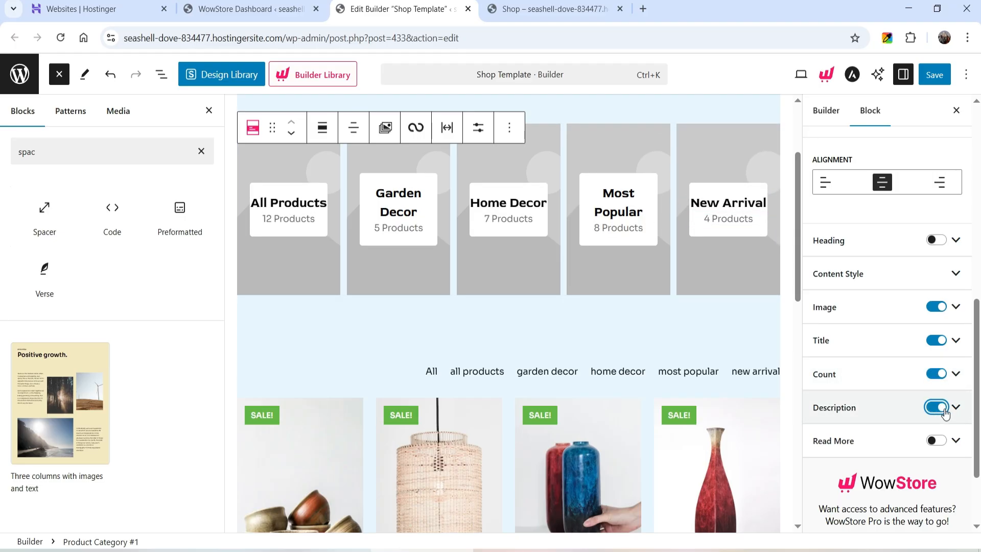
Save the shop template and reload the live shop page to check the product category block.
left_click(935, 76)
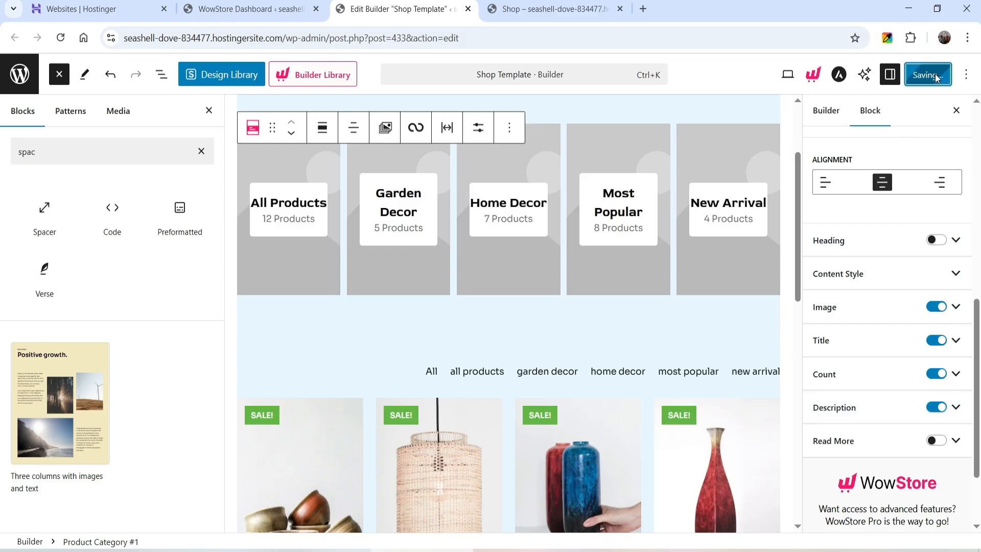
left_click(557, 10)
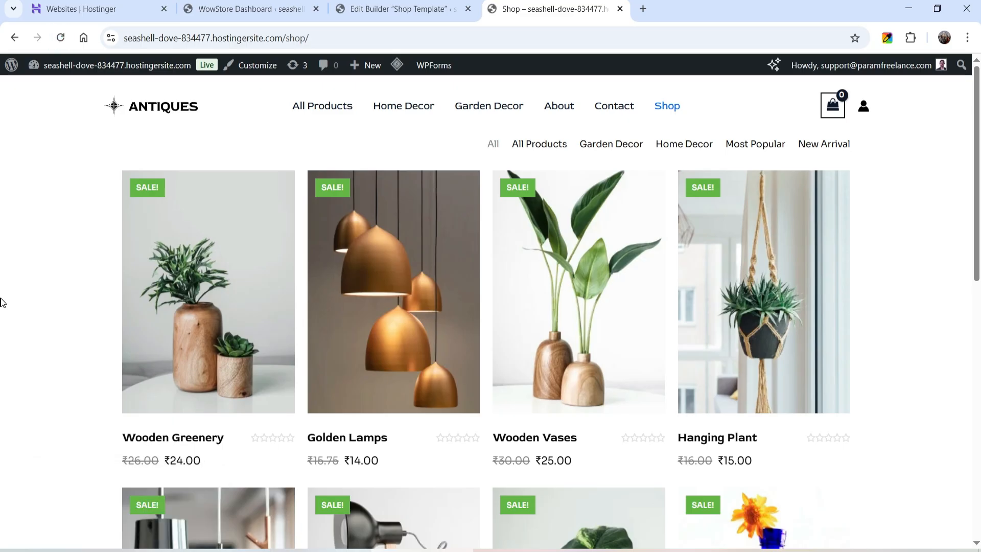
key("F5")
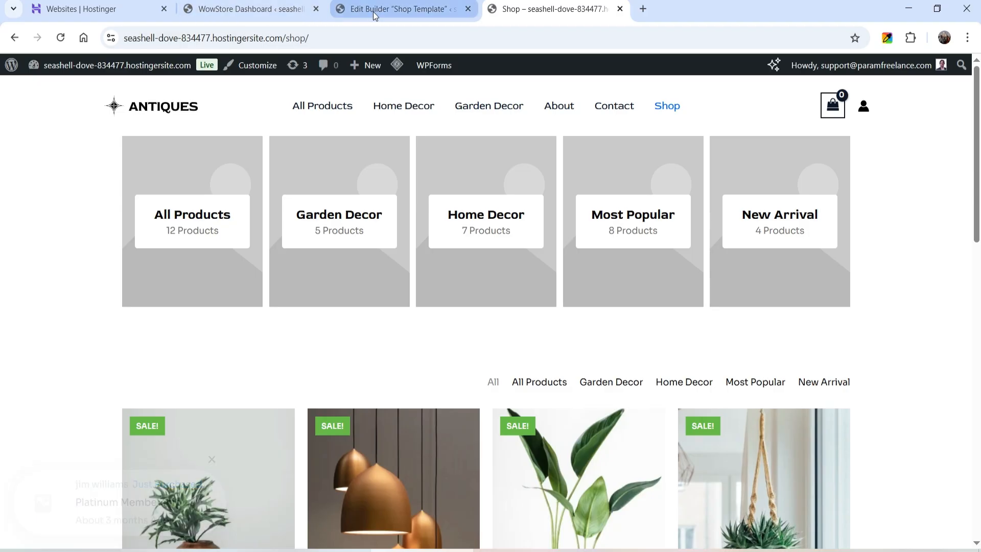
Open the WooCommerce product categories in the admin dashboard and open the Home Decor category for editing.
left_click(246, 15)
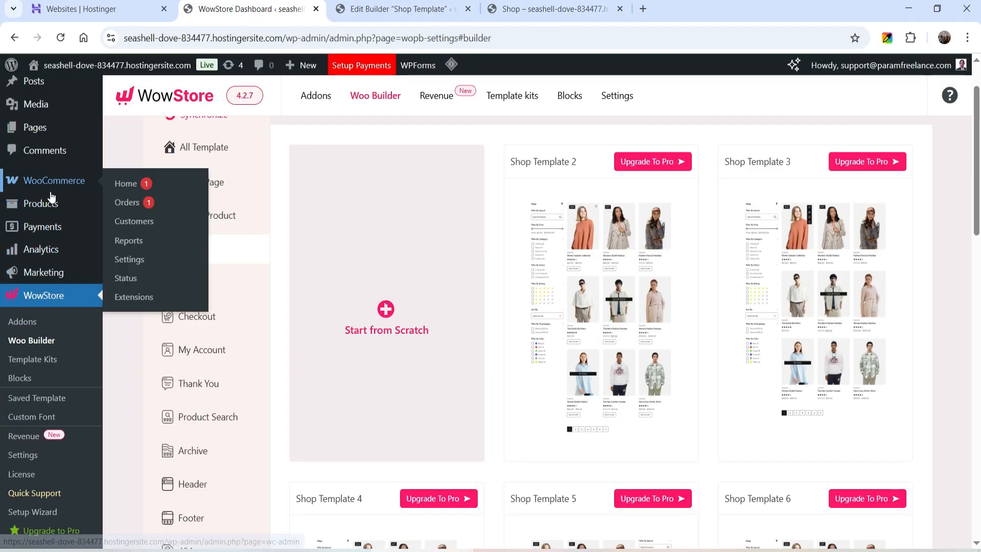
mouse_move(100, 214)
left_click(131, 263)
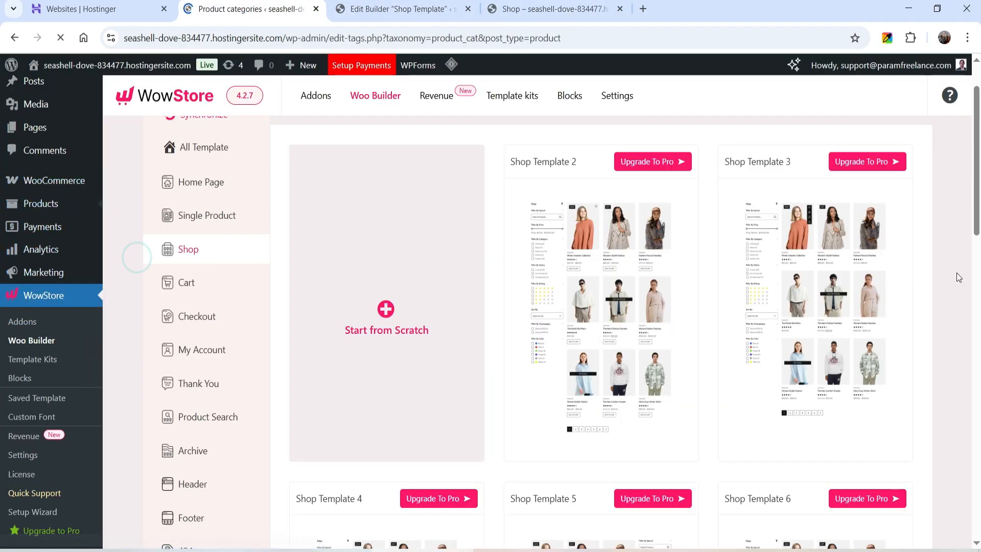
left_click(543, 10)
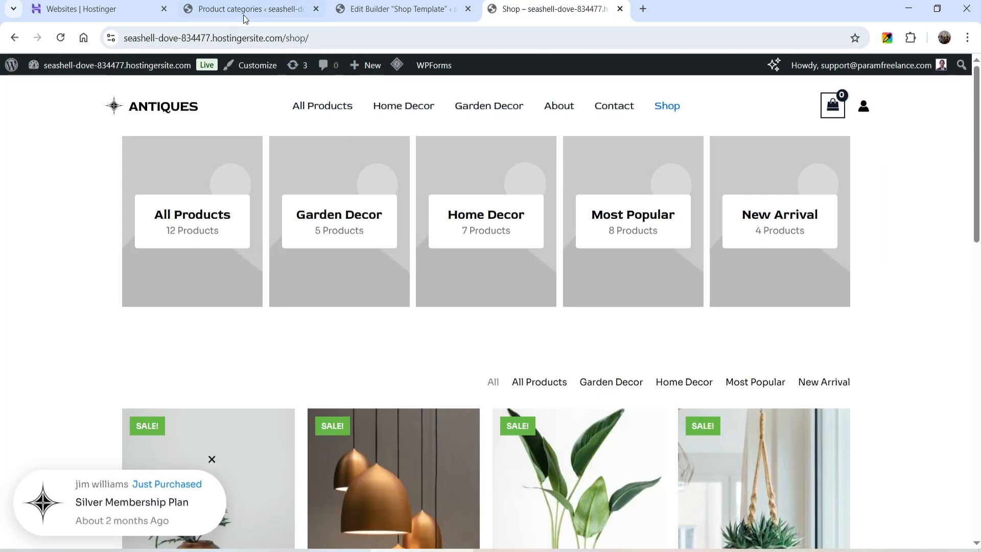
left_click(243, 13)
scroll(468, 266, "down", 3)
left_click(495, 266)
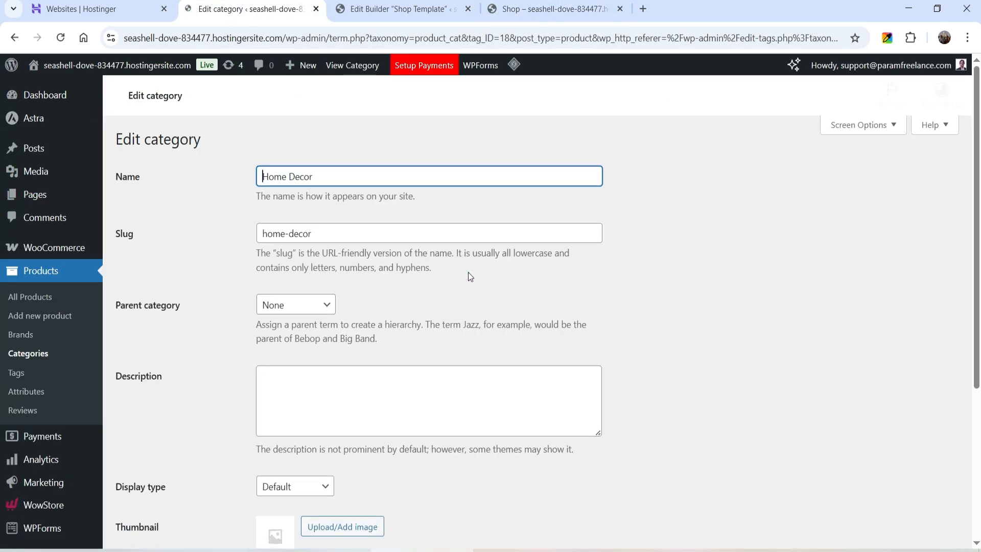
Set product-05.jpg from the media library as the Home Decor category's thumbnail, update the category and reload the shop page.
scroll(327, 357, "down", 3)
left_click(338, 298)
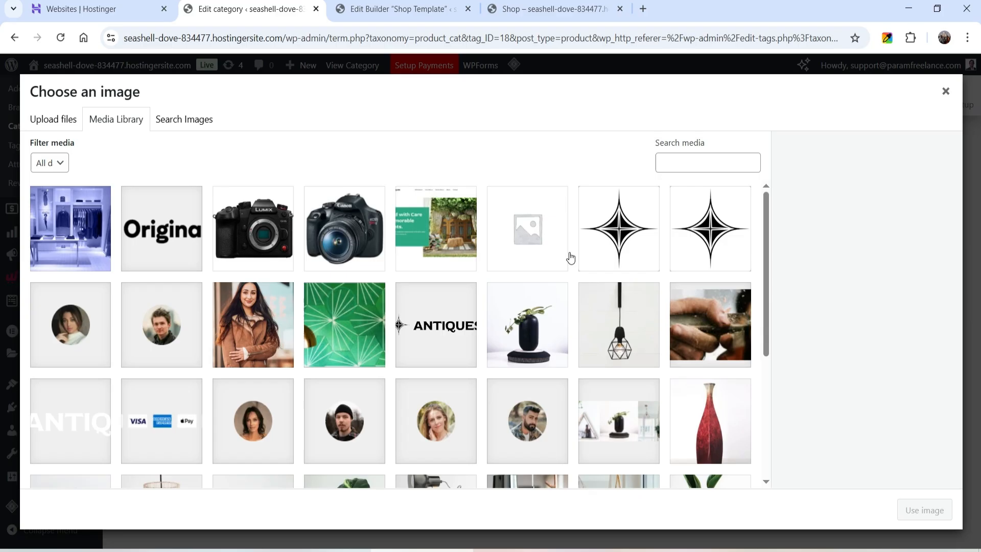
scroll(541, 260, "down", 5)
left_click(542, 289)
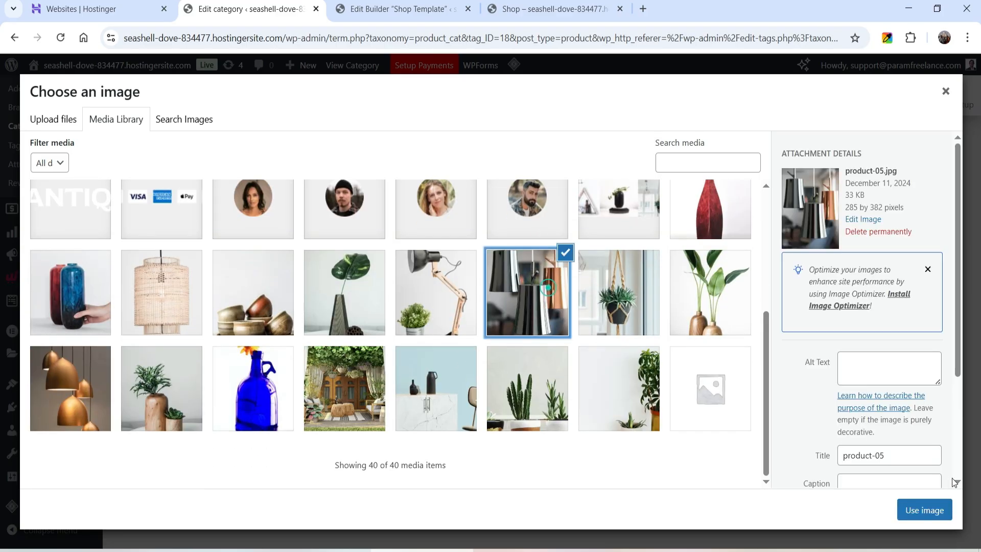
left_click(931, 511)
left_click(136, 365)
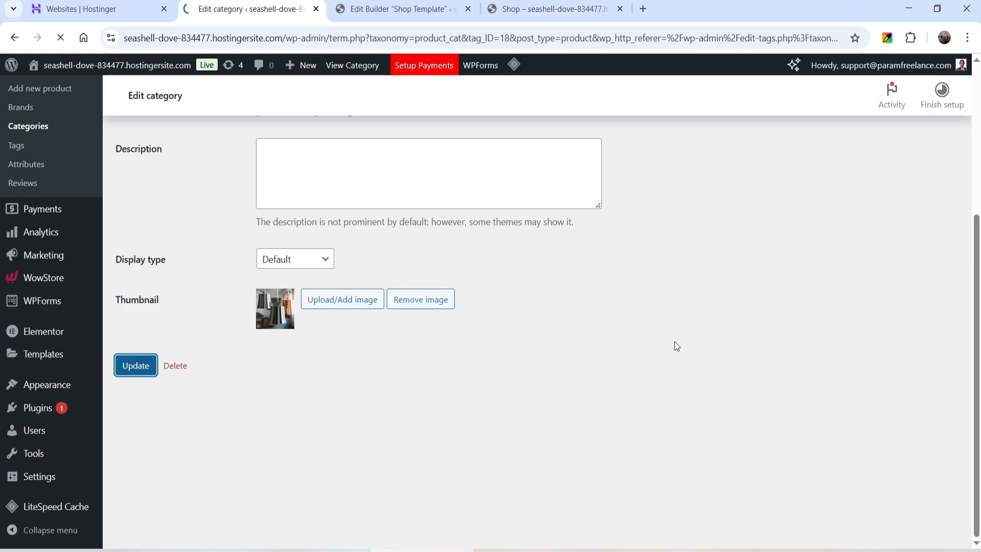
left_click(552, 11)
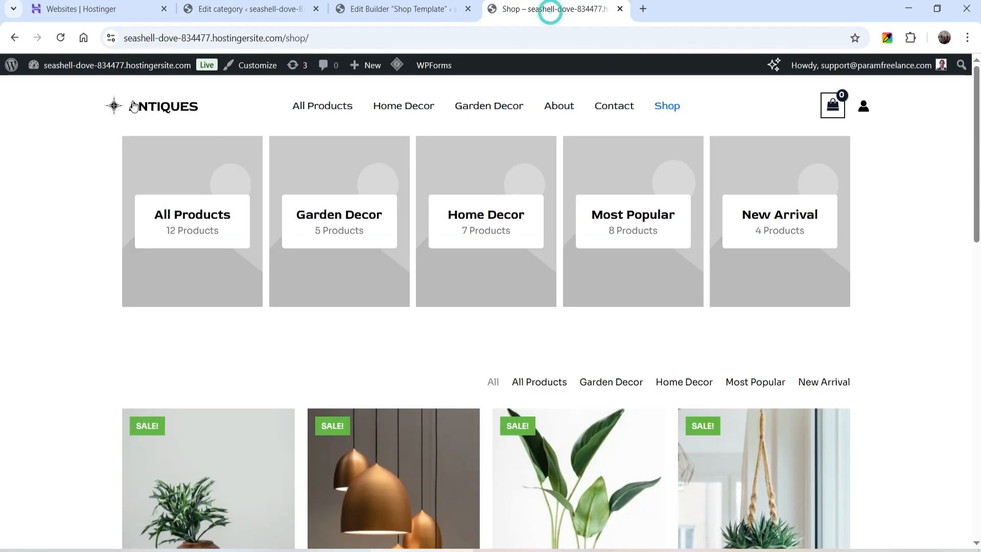
left_click(60, 38)
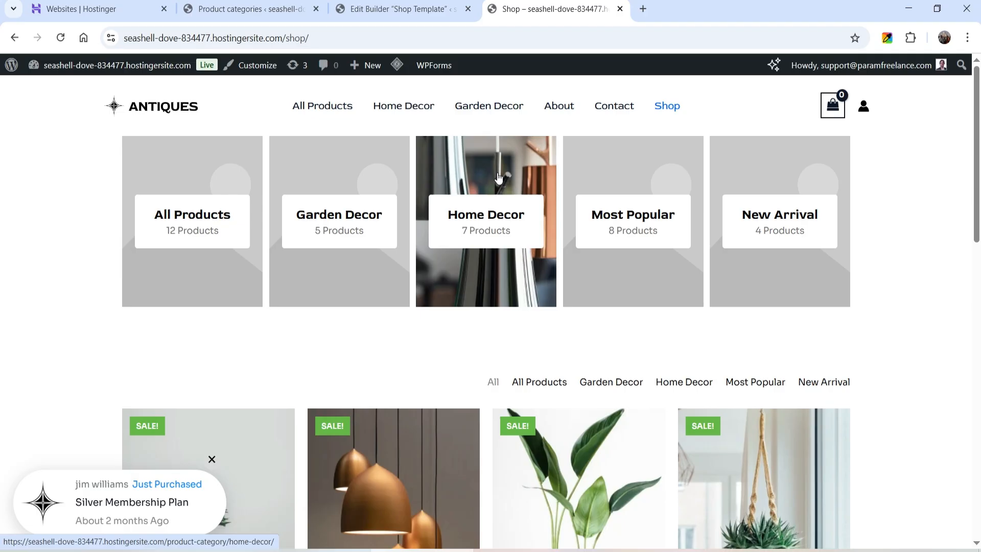
Look through the available WowStore blocks in the shop template editor and return to the live shop page.
left_click(357, 12)
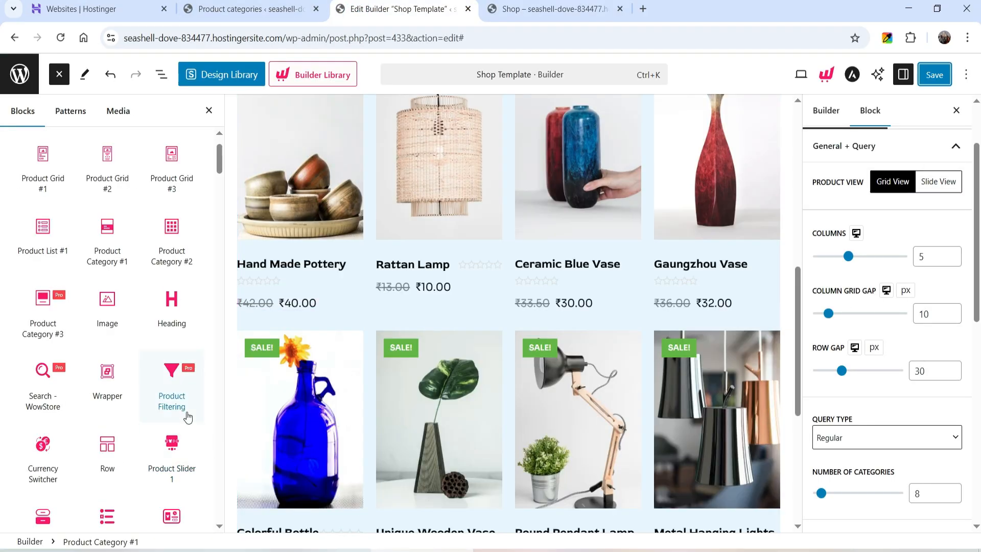
mouse_move(184, 404)
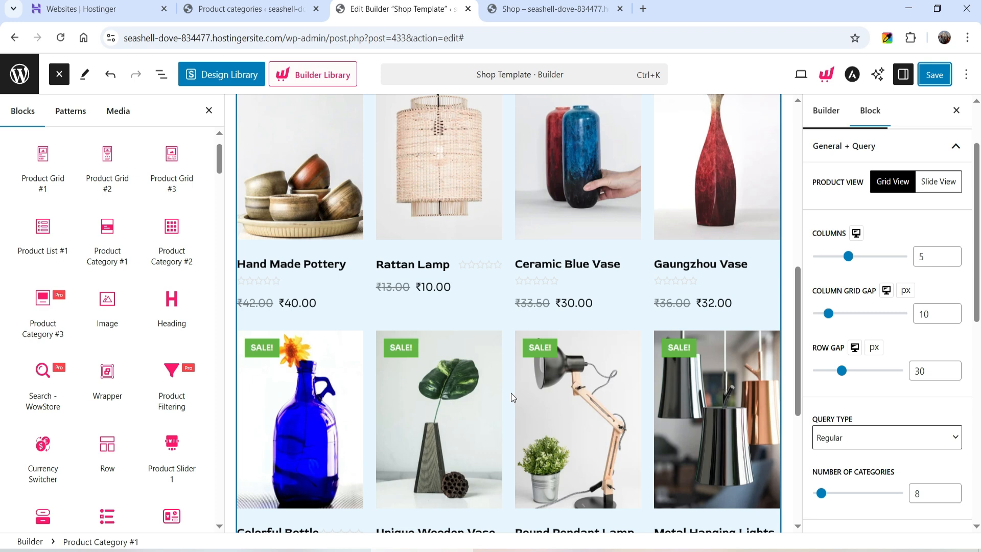
mouse_move(30, 399)
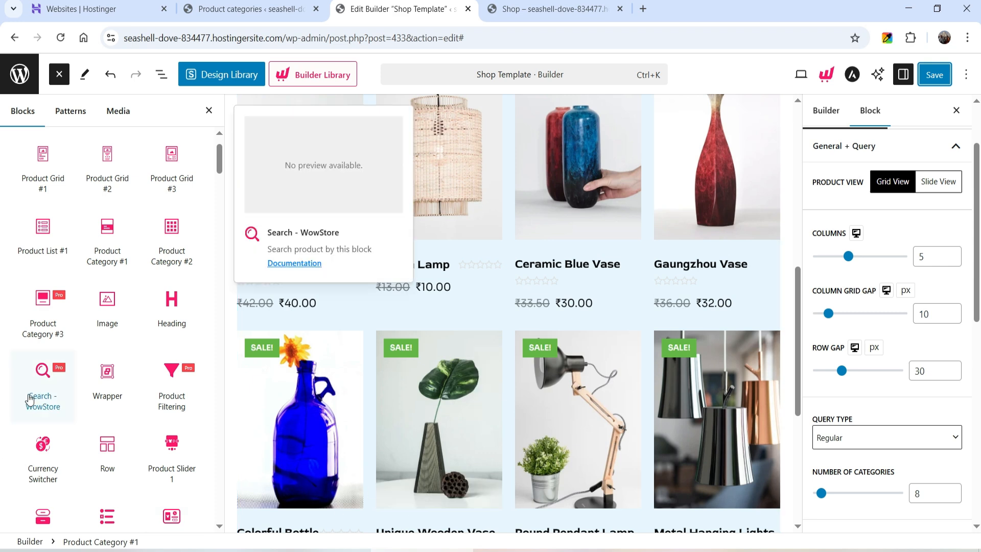
scroll(30, 399, "down", 3)
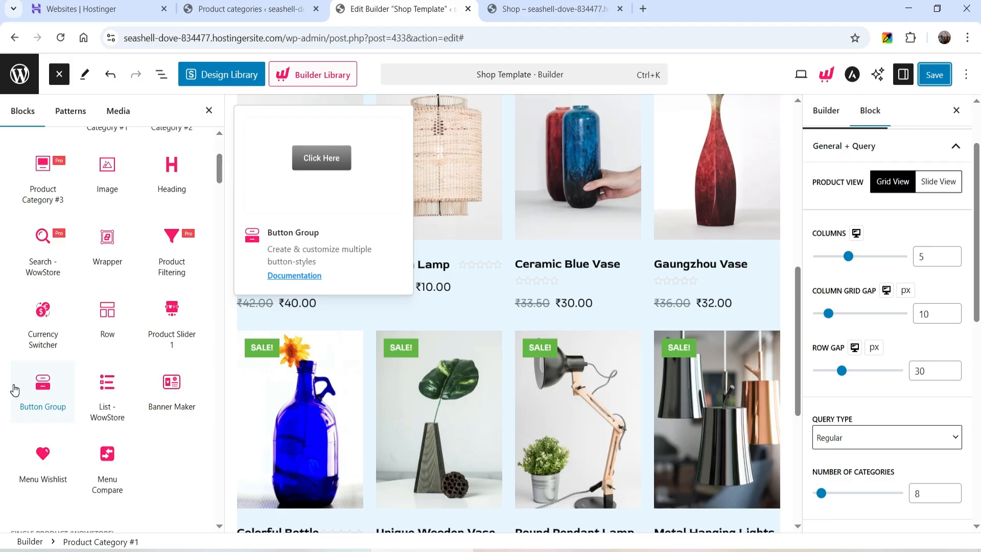
scroll(10, 386, "up", 5)
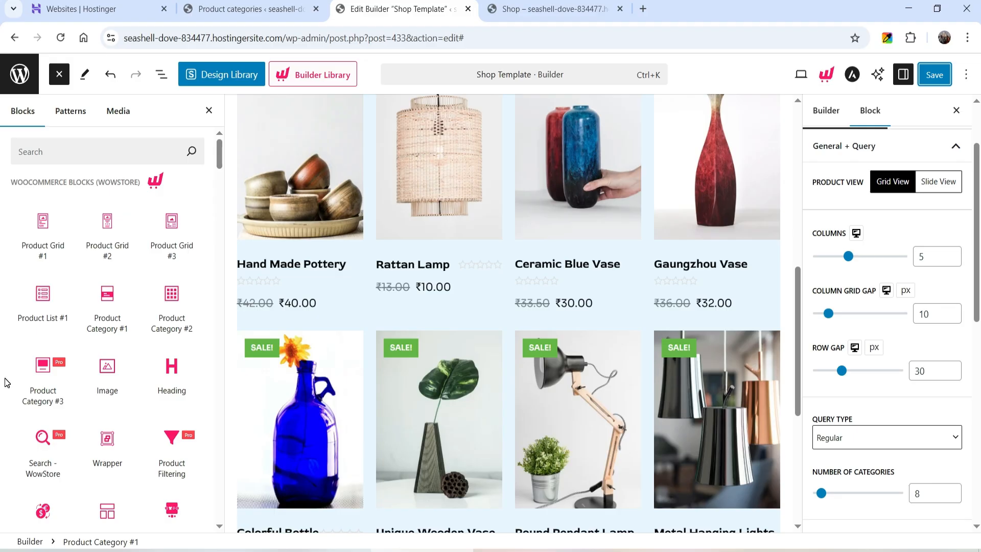
left_click(515, 15)
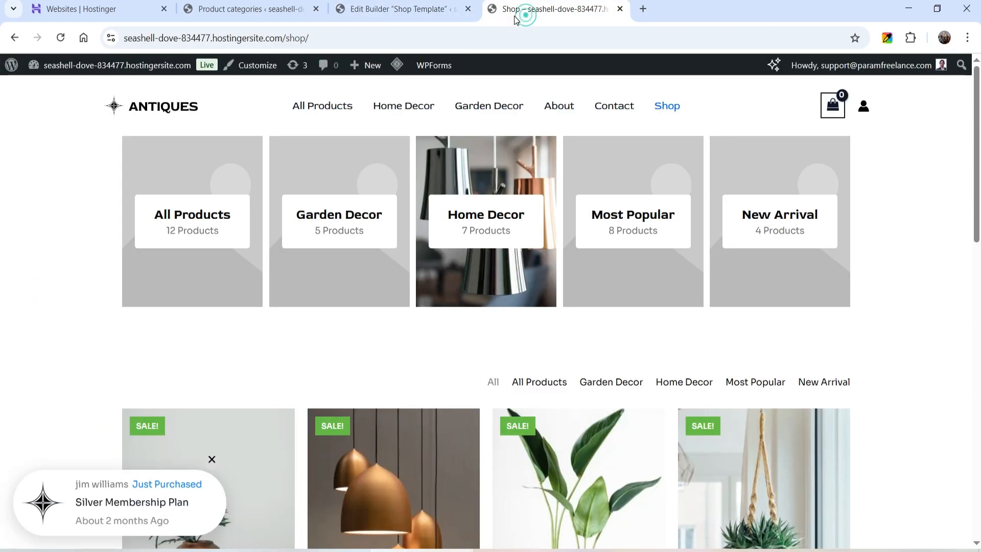